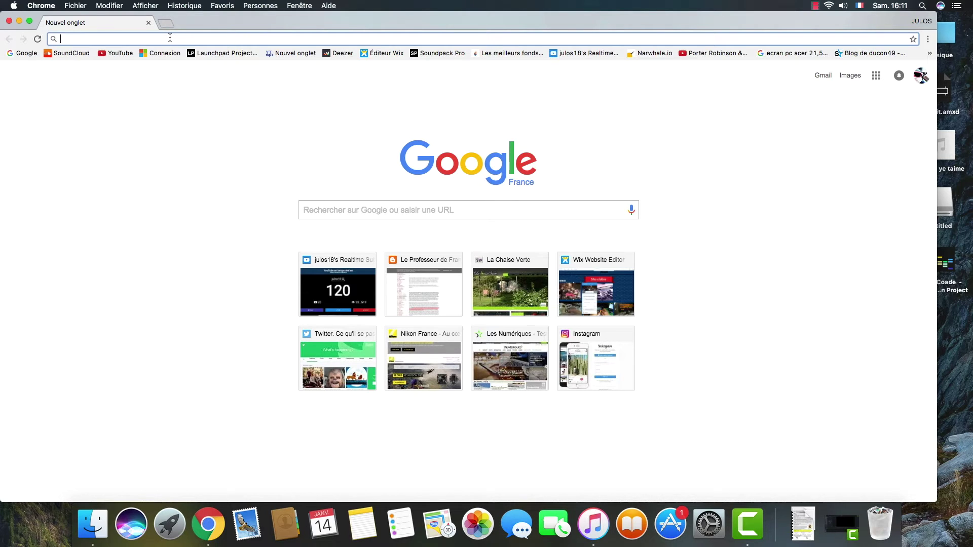
# Open madeon.fr/adventuremachine in a full-screen browser window with its cookie notice dismissed
pyautogui.write('madeon.fr/adventuremachine/?')
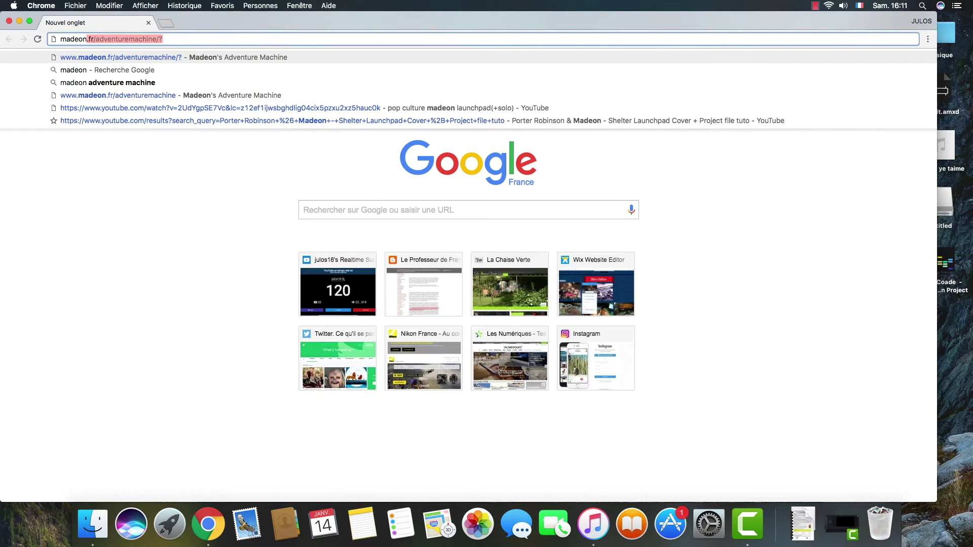
pyautogui.press('Return')
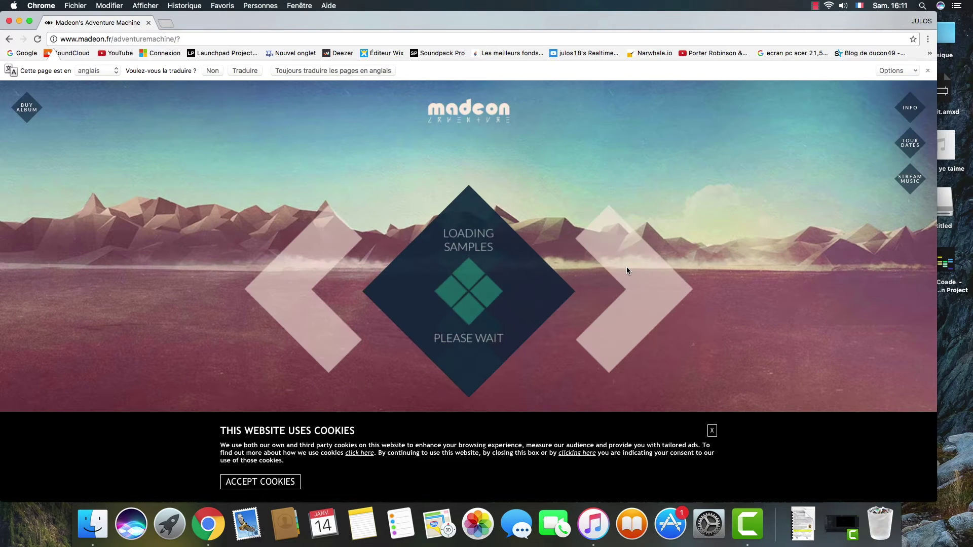
pyautogui.click(712, 431)
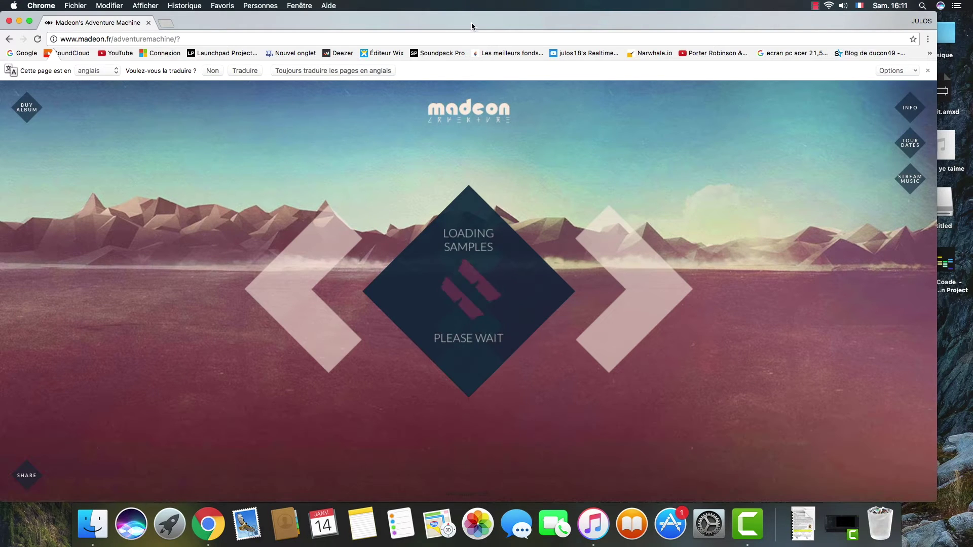
pyautogui.click(30, 21)
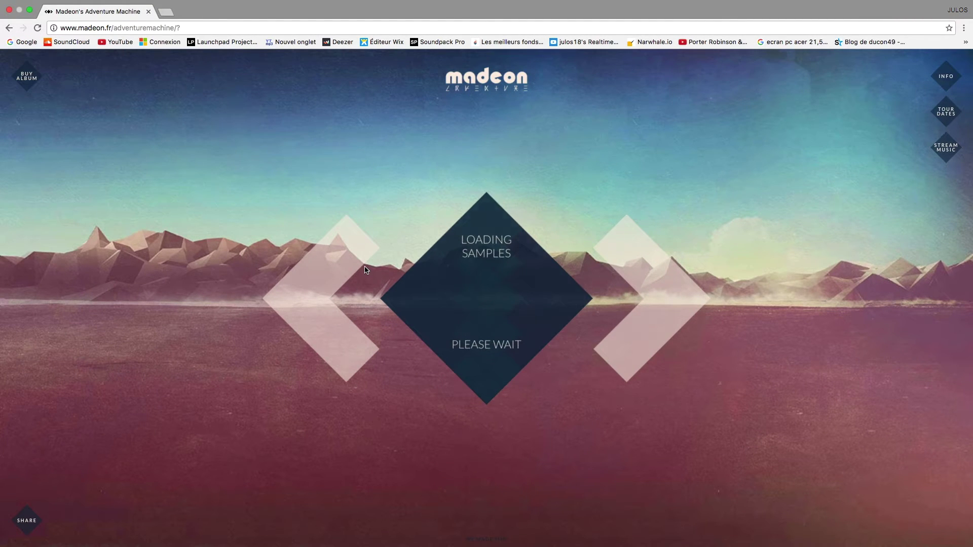
# Start a blue, a red and a green loop on the Adventure Machine grid, raising the system volume
pyautogui.click(449, 330)
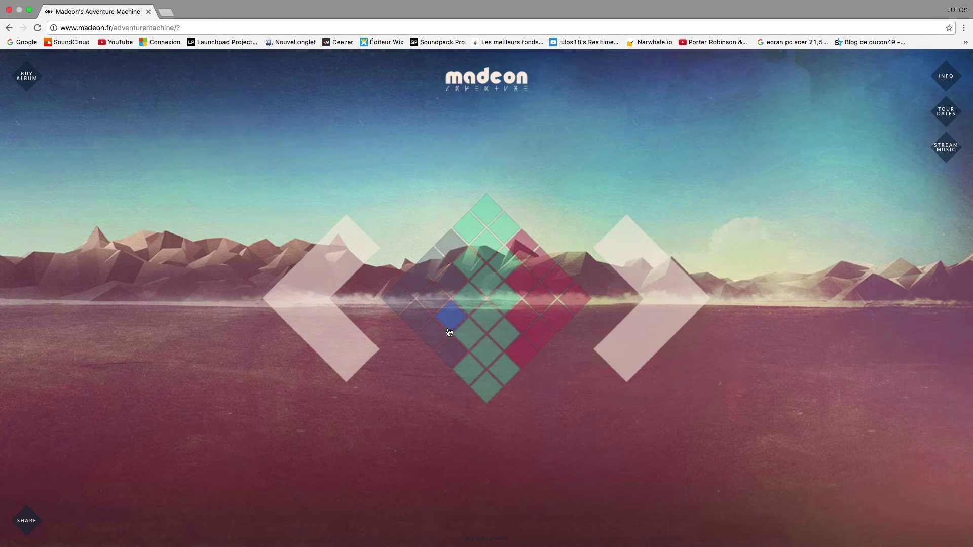
pyautogui.click(437, 329)
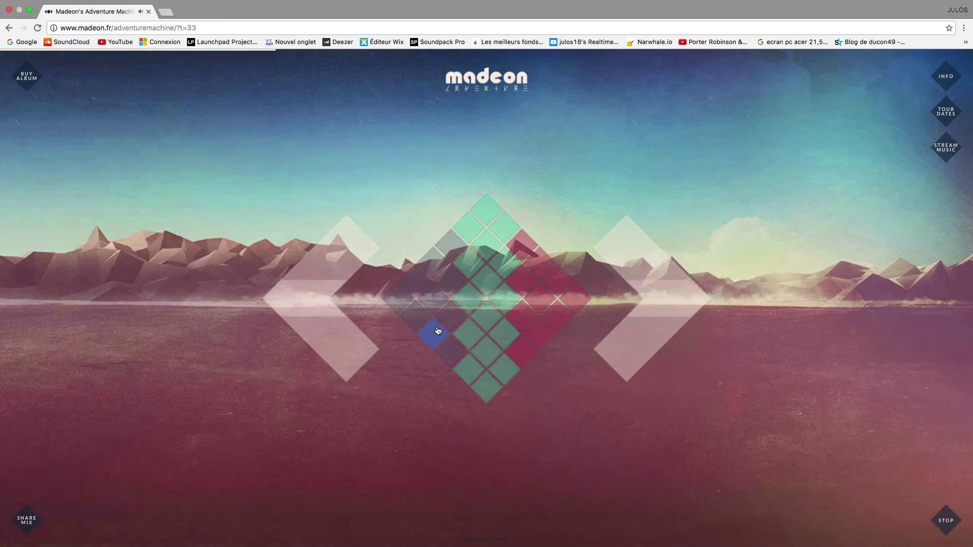
pyautogui.press('XF86AudioRaiseVolume')
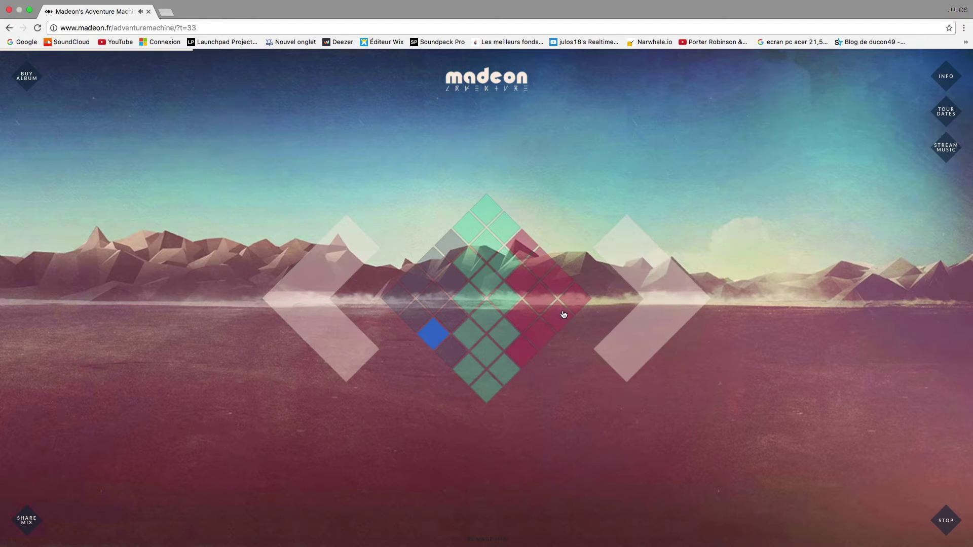
pyautogui.click(527, 285)
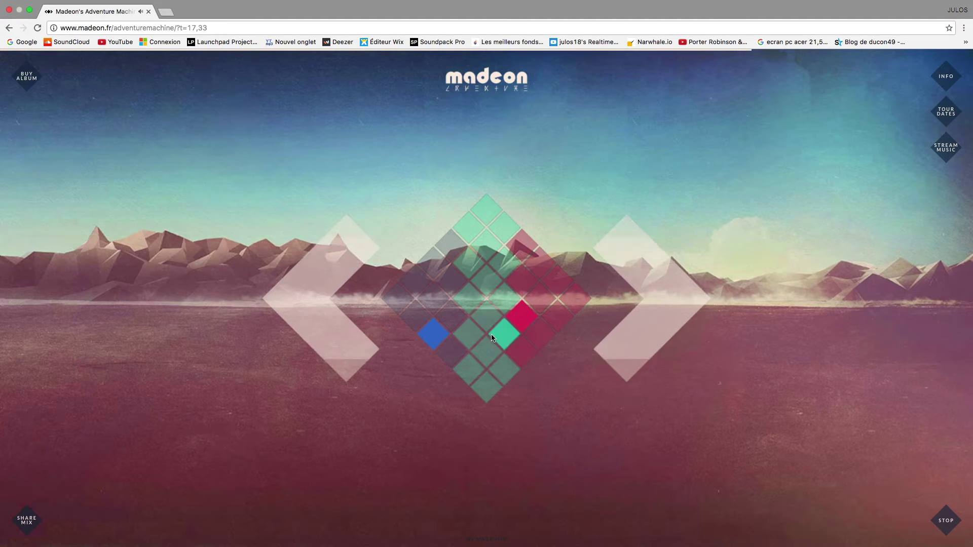
pyautogui.click(492, 352)
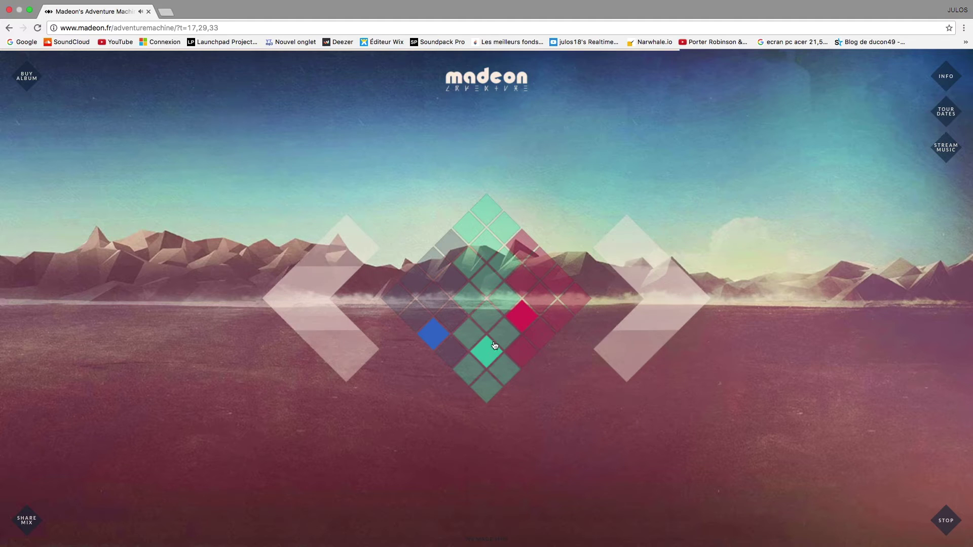
# Swap the playing blue loop for another blue one and add a second green loop next to the active green pad
pyautogui.click(433, 332)
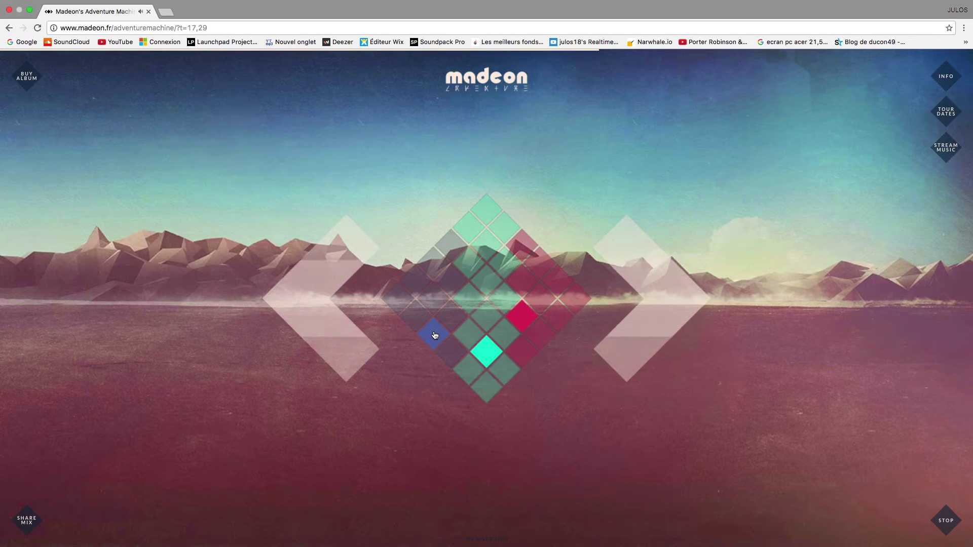
pyautogui.click(433, 299)
pyautogui.click(506, 332)
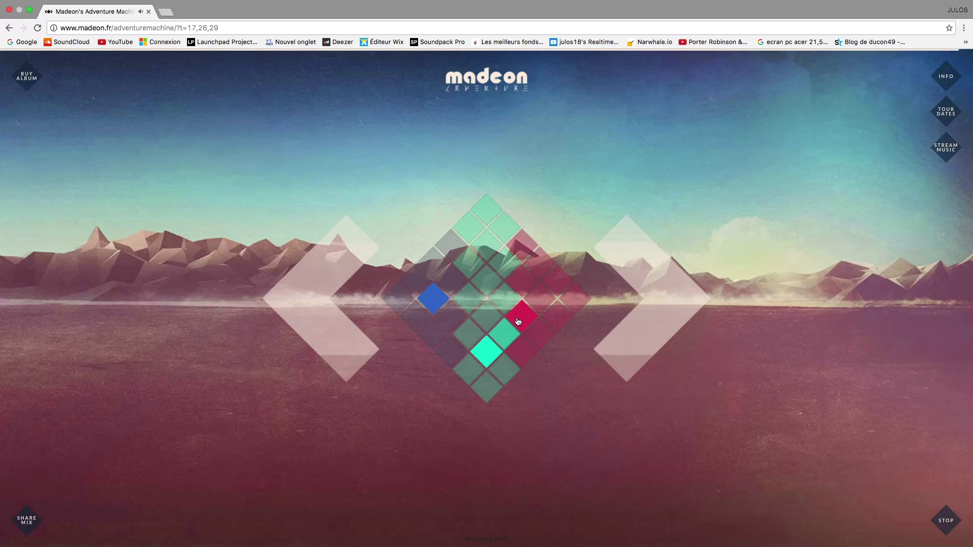
pyautogui.click(501, 337)
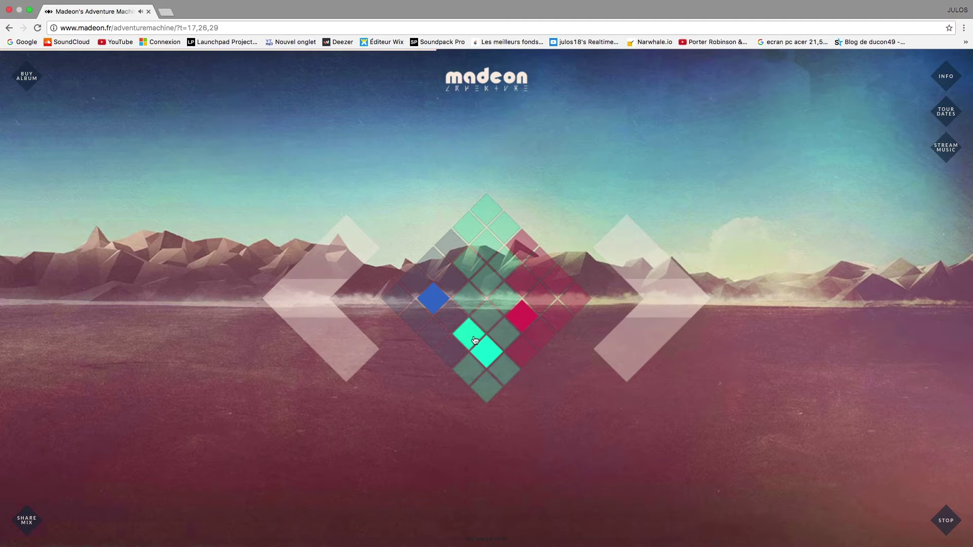
pyautogui.click(475, 340)
pyautogui.click(475, 340)
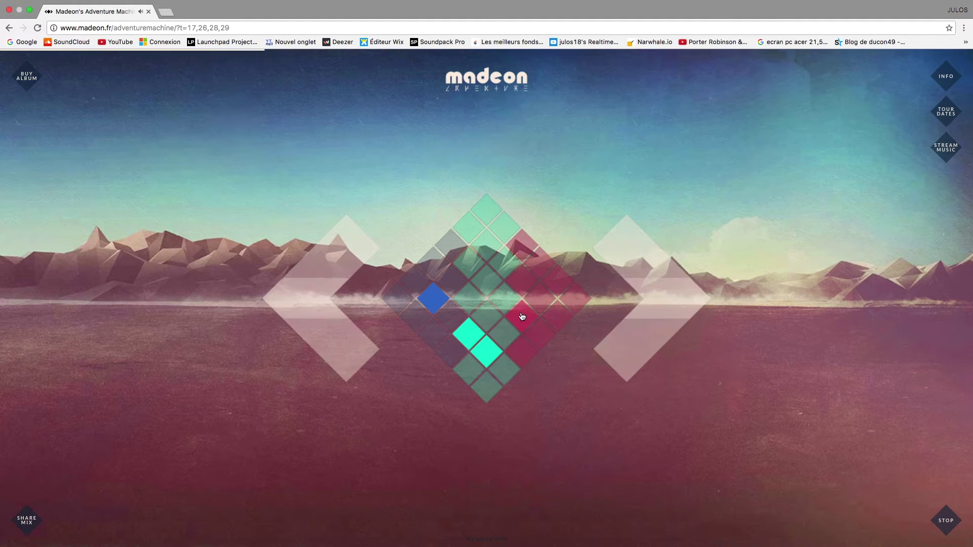
# Switch off all the active green, red and blue loops on the Adventure Machine grid
pyautogui.click(473, 339)
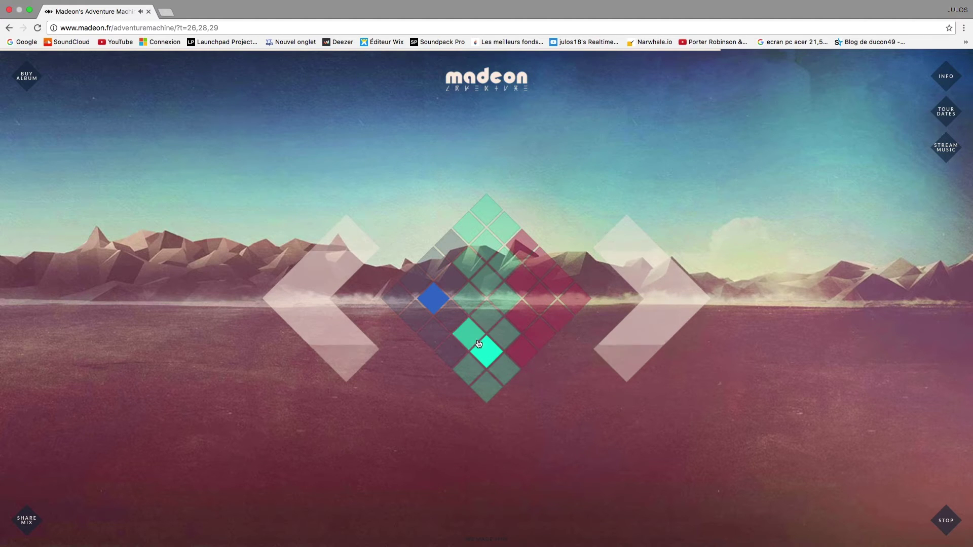
pyautogui.click(473, 339)
pyautogui.click(481, 351)
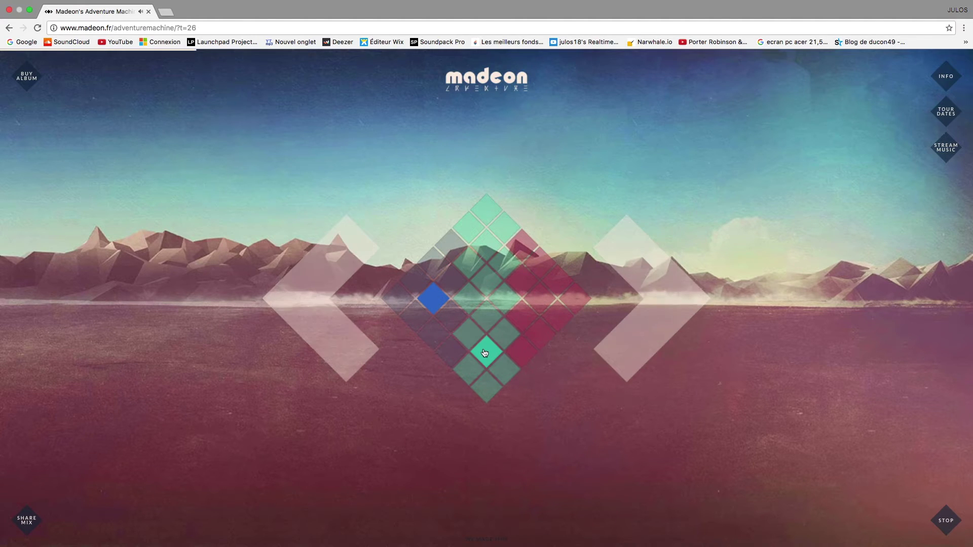
pyautogui.click(436, 302)
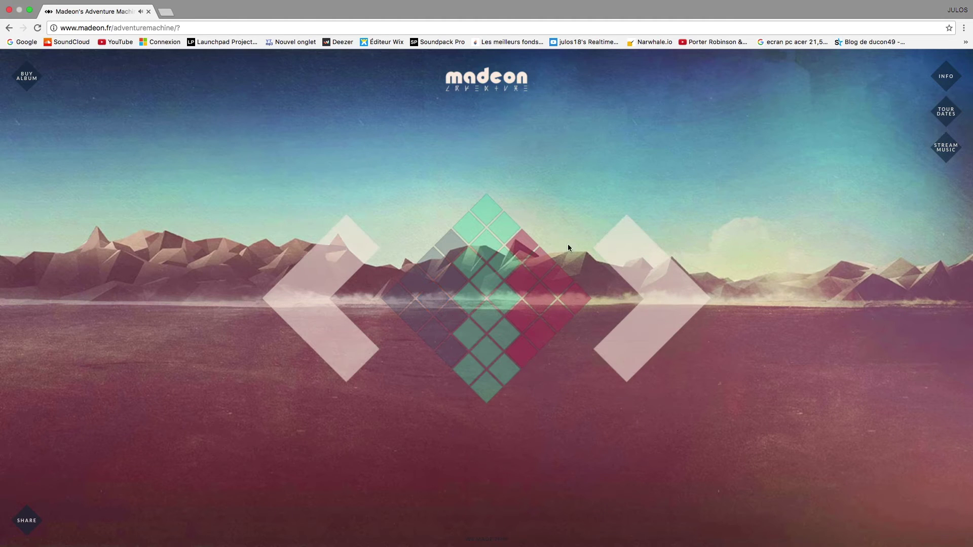
# Search Google for "launchpad online" and open the Launchpad Intro result from Novation
pyautogui.click(175, 28)
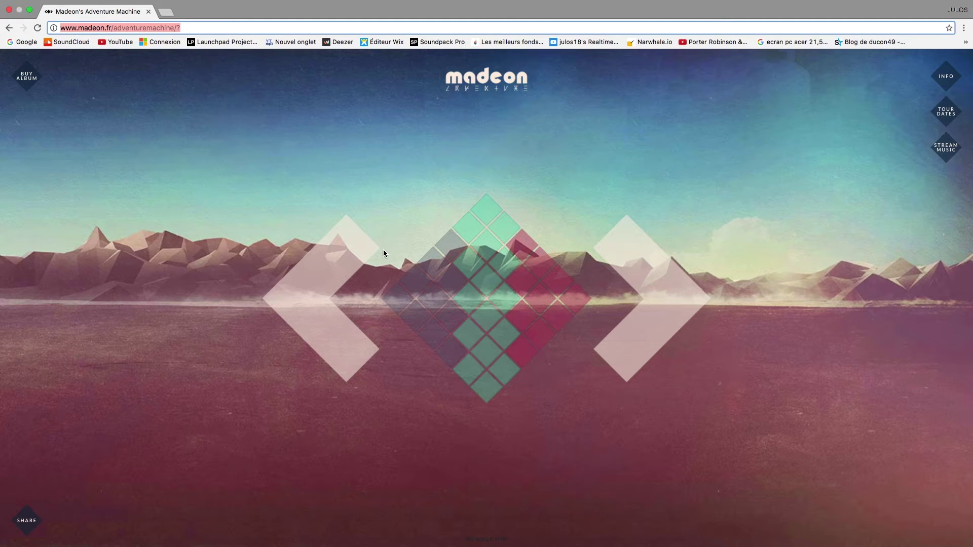
pyautogui.write('launc')
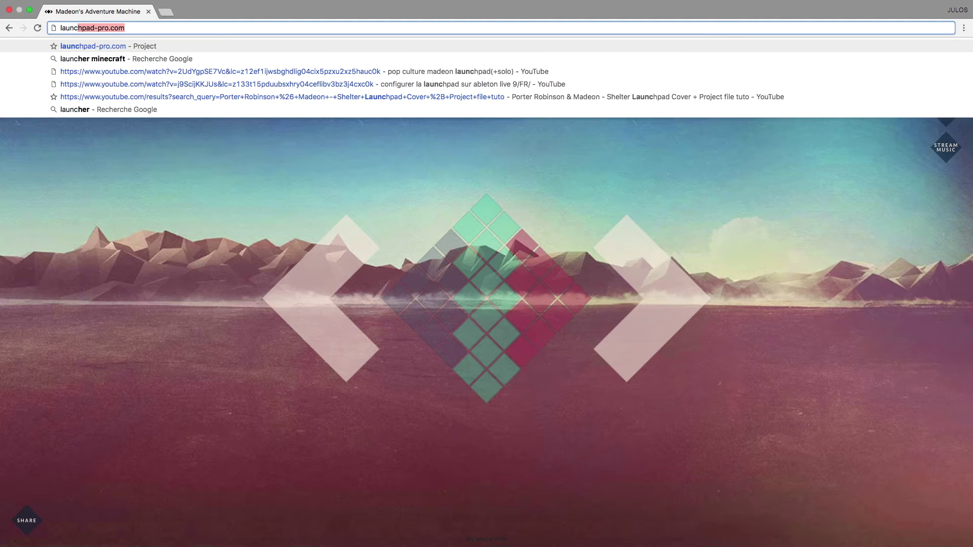
pyautogui.write('gpad ')
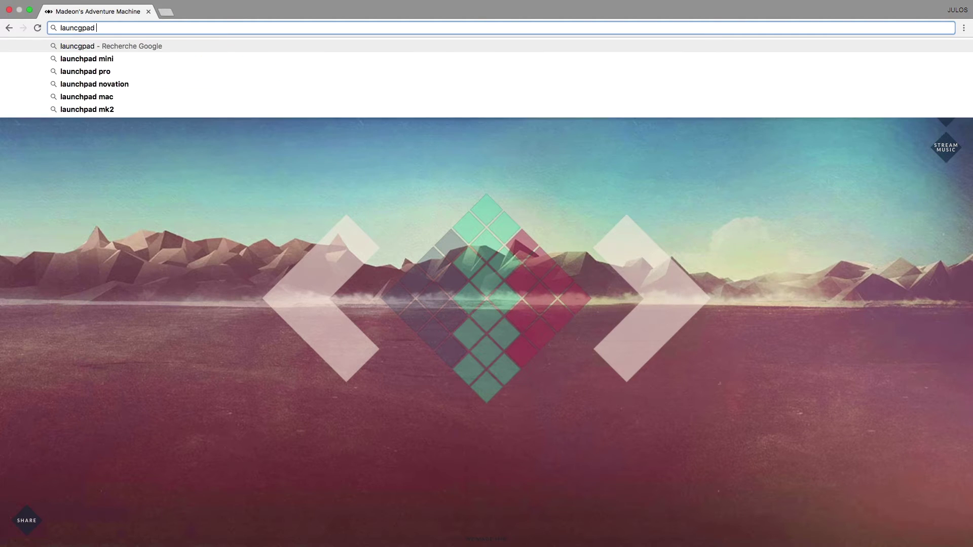
pyautogui.write('oni')
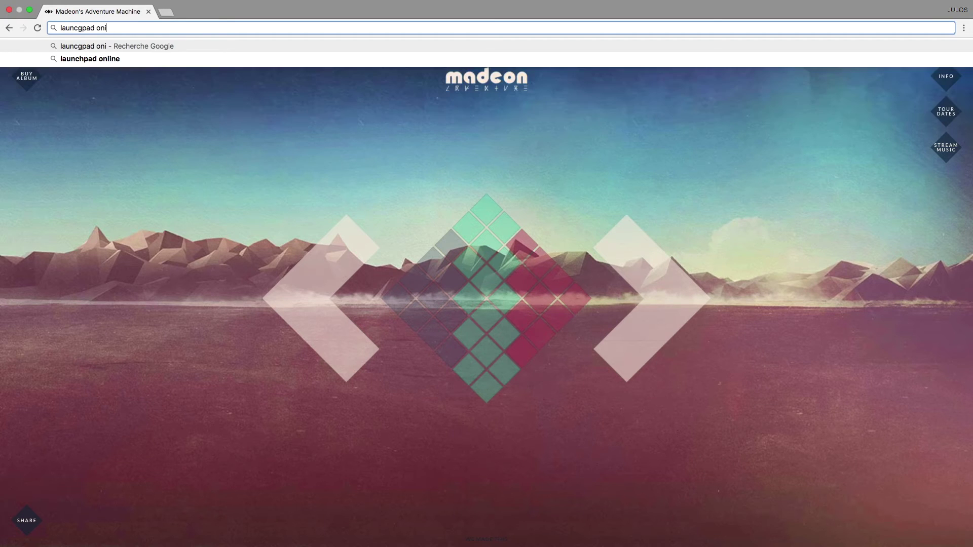
pyautogui.press('Down')
pyautogui.press('Return')
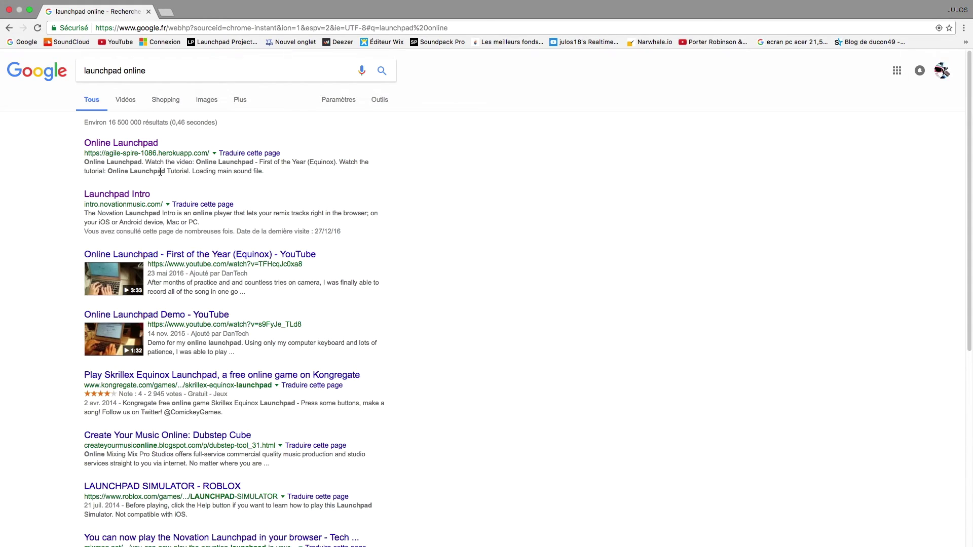
pyautogui.click(139, 195)
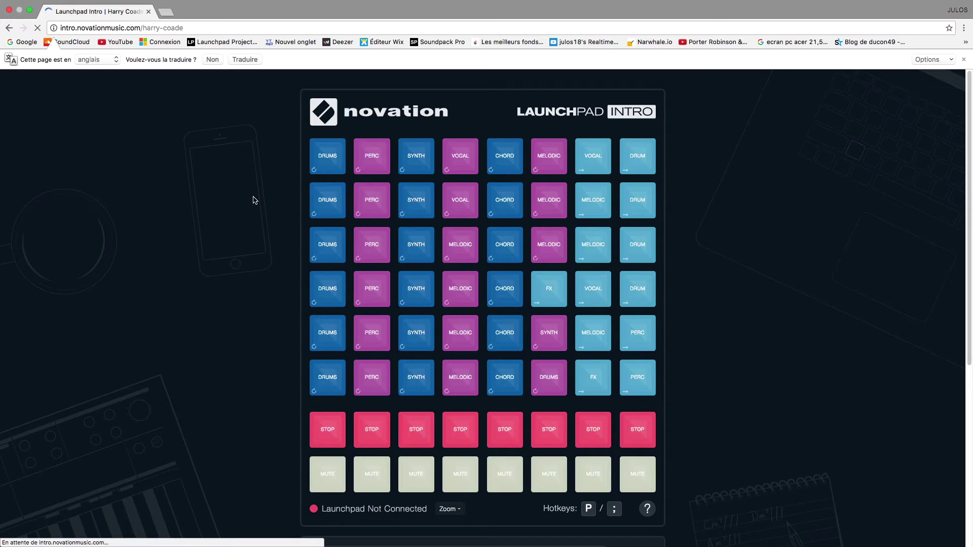
# Start the first-row Drums loop and the second-row Perc and Synth loops, raising the system volume
pyautogui.click(330, 166)
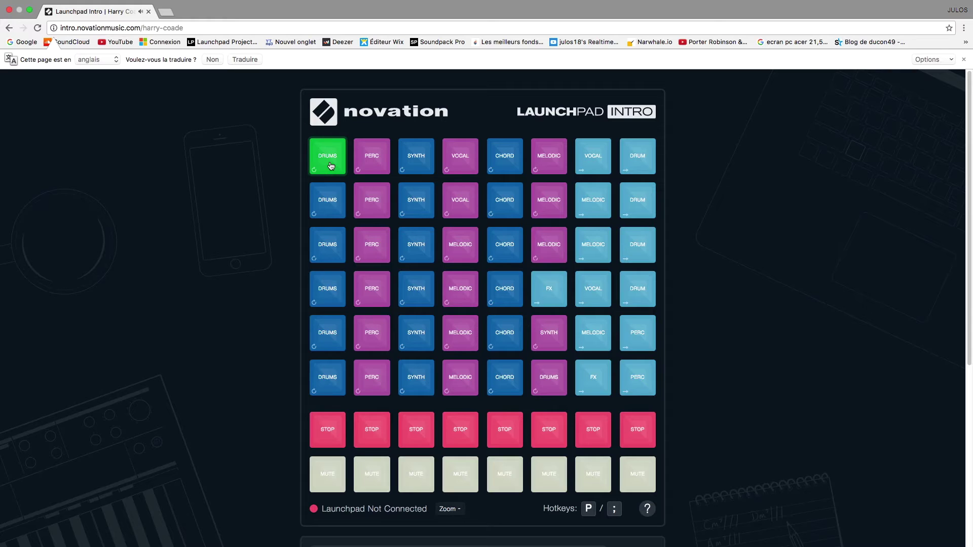
pyautogui.press('XF86AudioRaiseVolume')
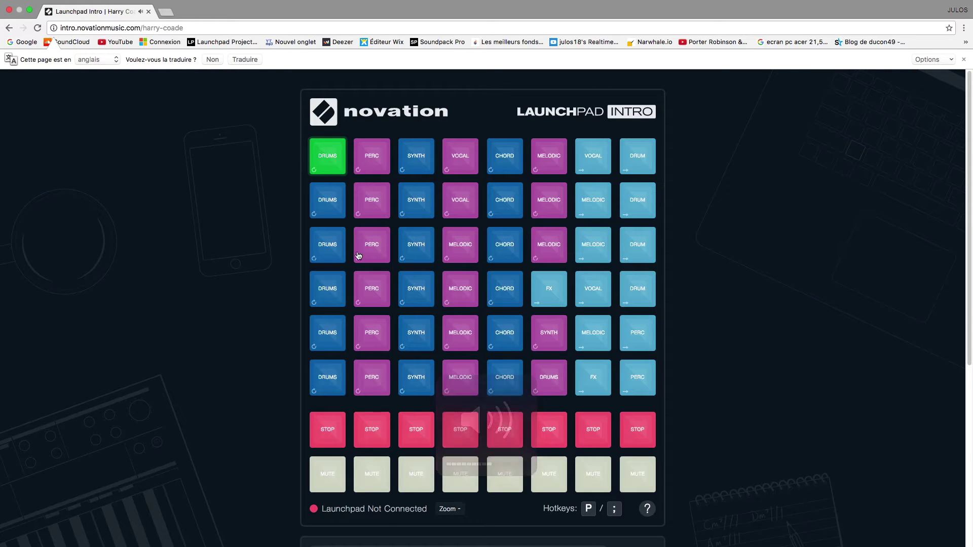
pyautogui.click(376, 209)
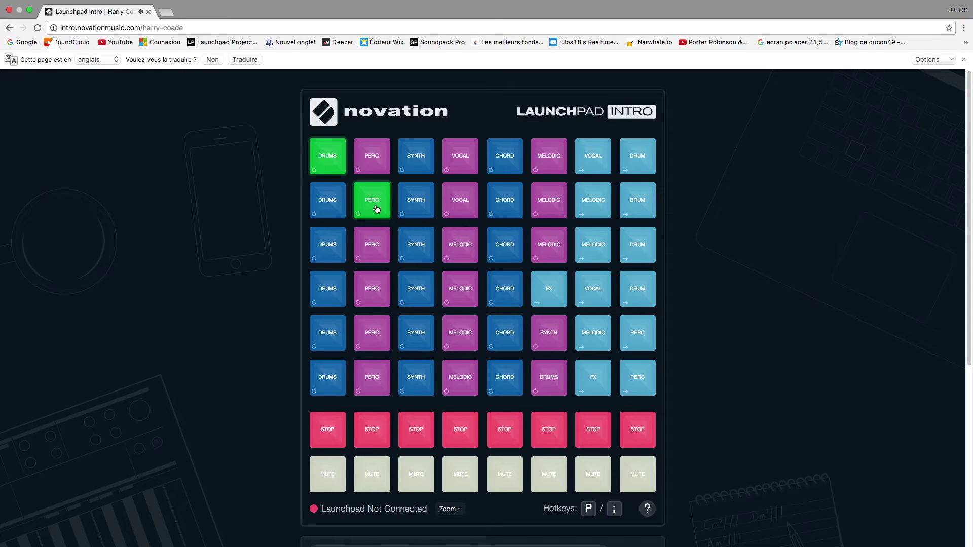
pyautogui.click(422, 209)
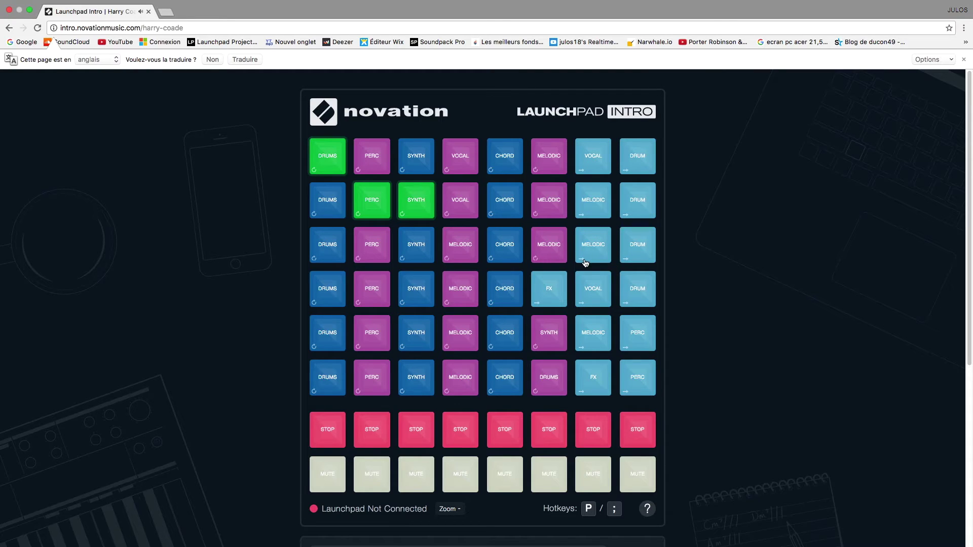
# Trigger the sixth-row Perc one-shot repeatedly over the running loops
pyautogui.click(633, 382)
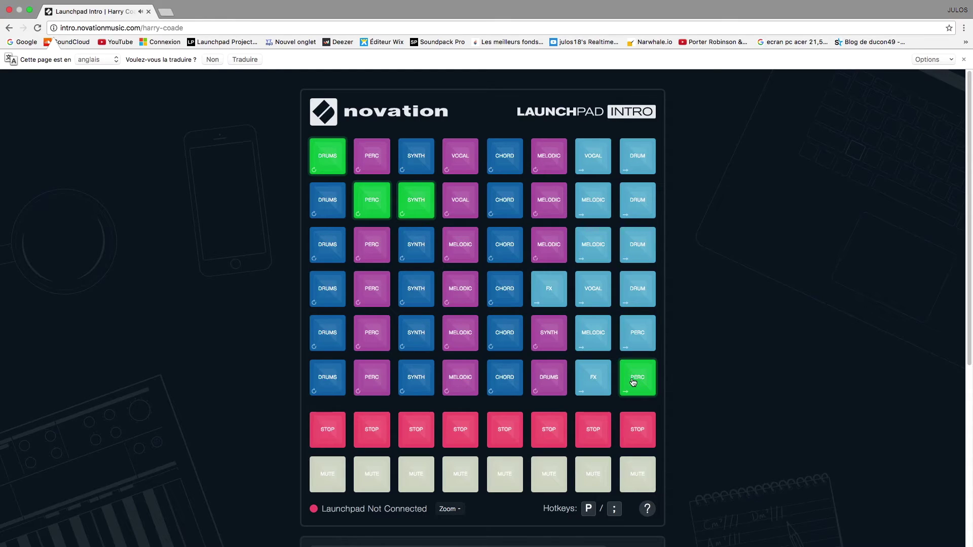
pyautogui.click(633, 382)
pyautogui.click(633, 382)
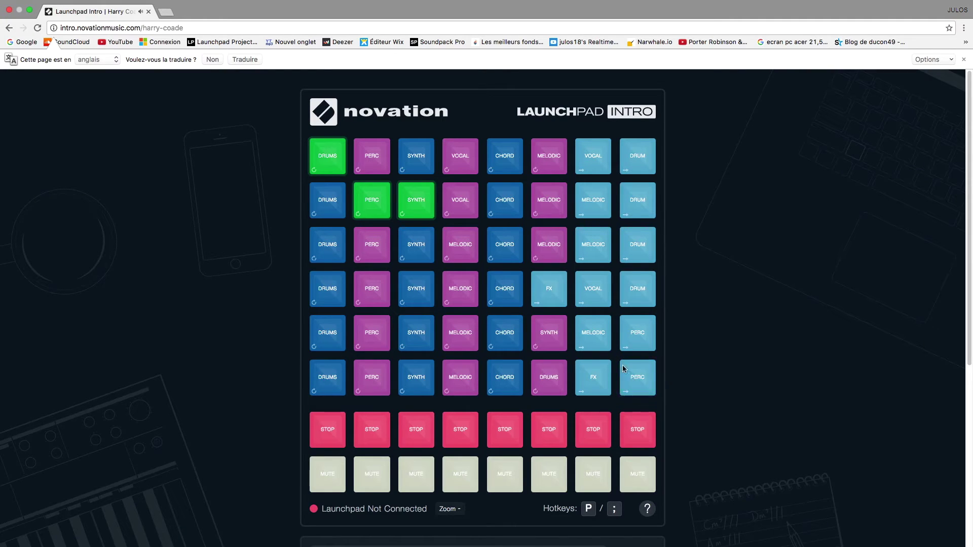
# Stop the Drums and Perc loops and silence the Synth column with its Stop pad
pyautogui.click(416, 208)
pyautogui.click(379, 202)
pyautogui.click(343, 165)
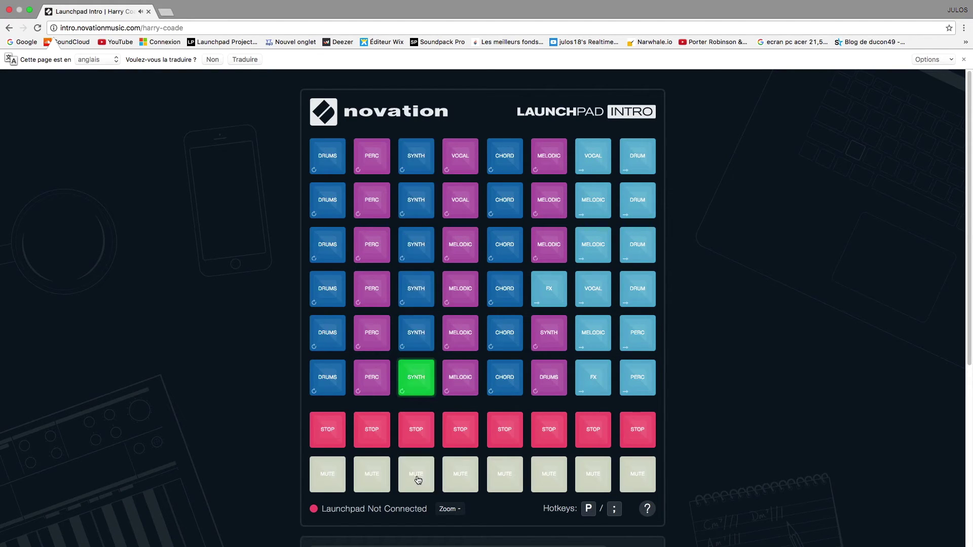
pyautogui.click(414, 431)
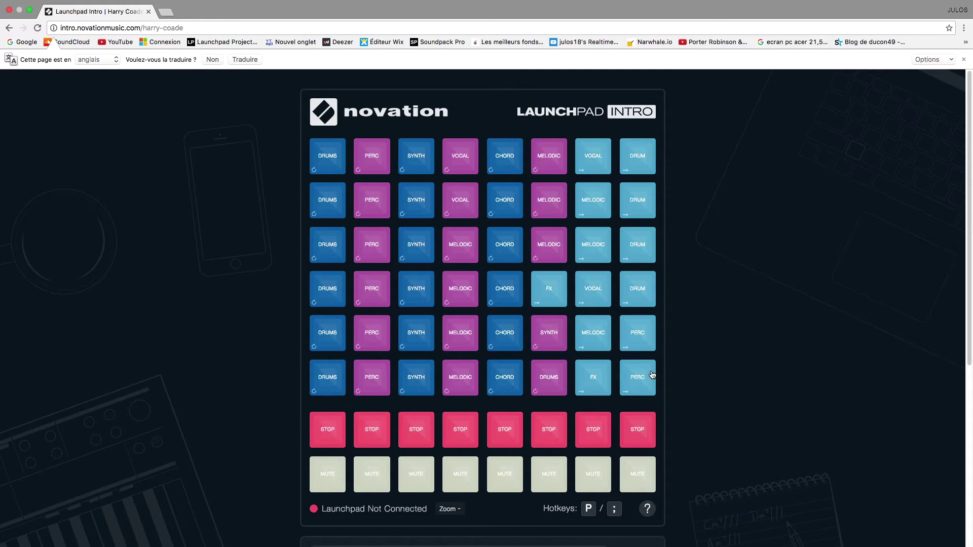
# Play a sequence of one-shots in the last two columns, using the Perc, Drum, Melodic and Vocal pads
pyautogui.click(642, 339)
pyautogui.click(630, 247)
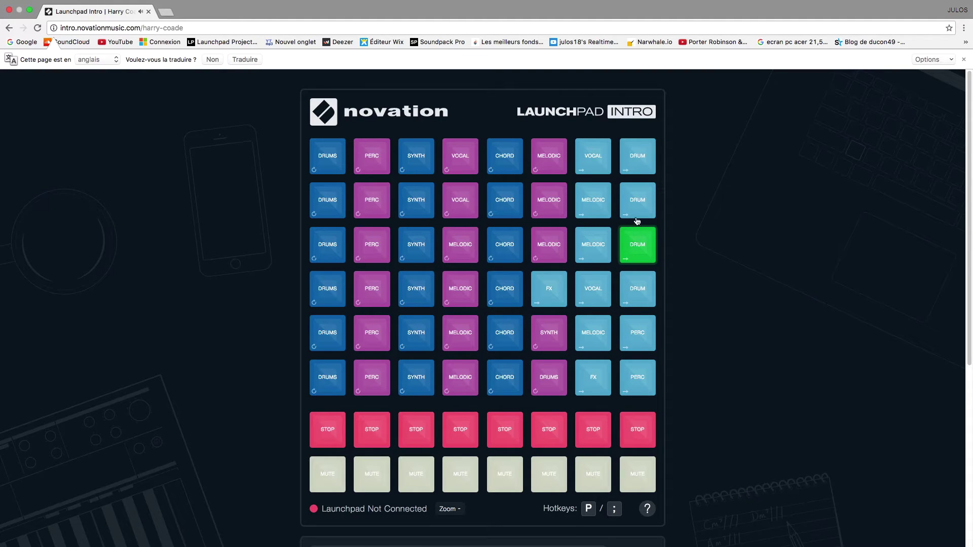
pyautogui.click(649, 160)
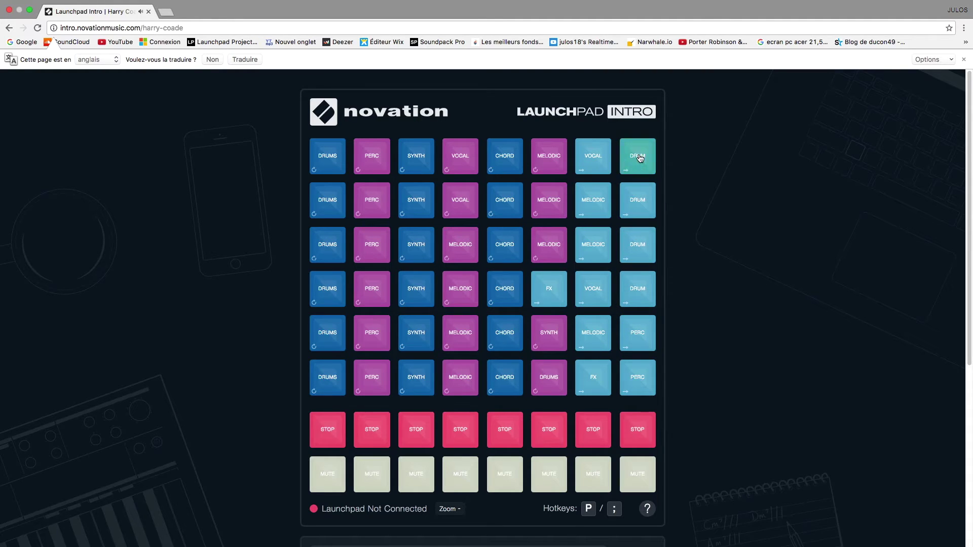
pyautogui.click(641, 199)
pyautogui.click(642, 253)
pyautogui.click(641, 199)
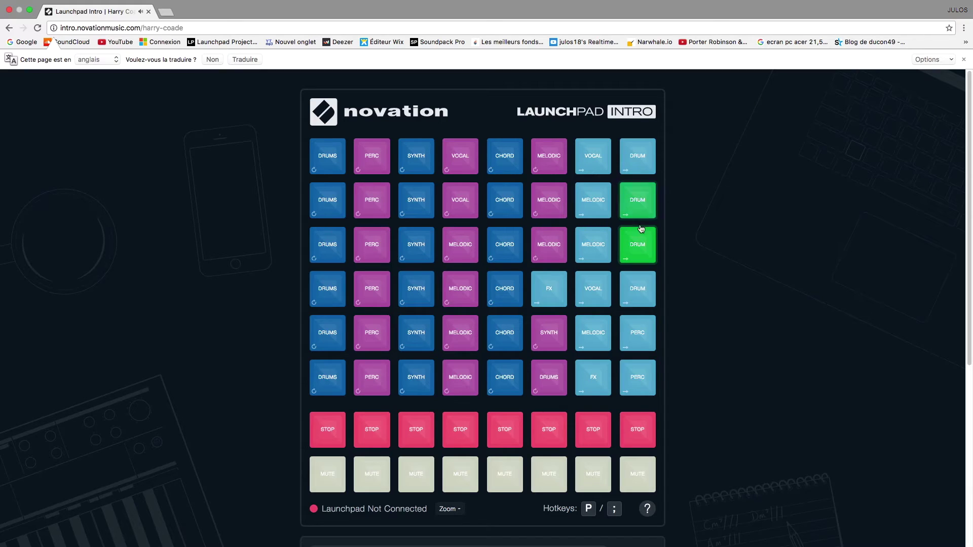
pyautogui.click(639, 237)
pyautogui.click(637, 215)
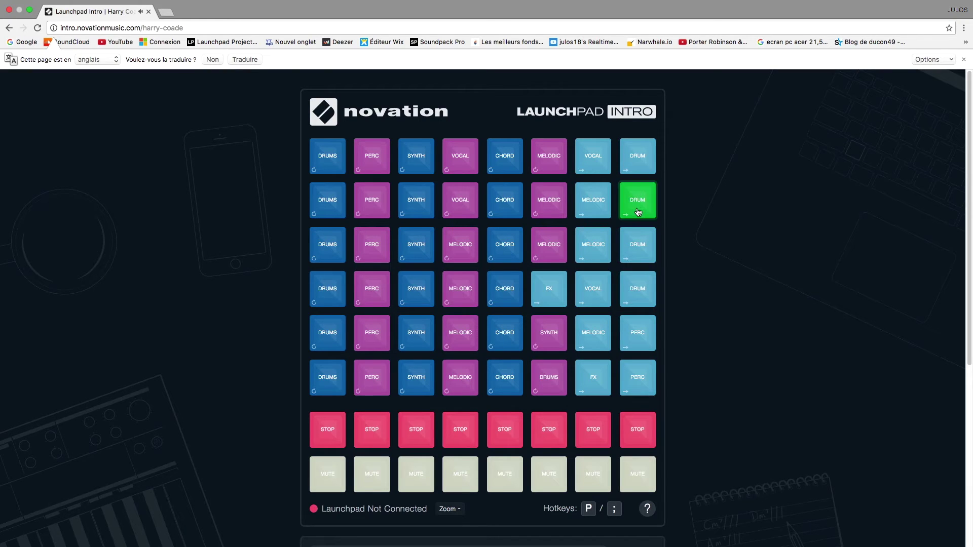
pyautogui.click(604, 217)
pyautogui.click(581, 158)
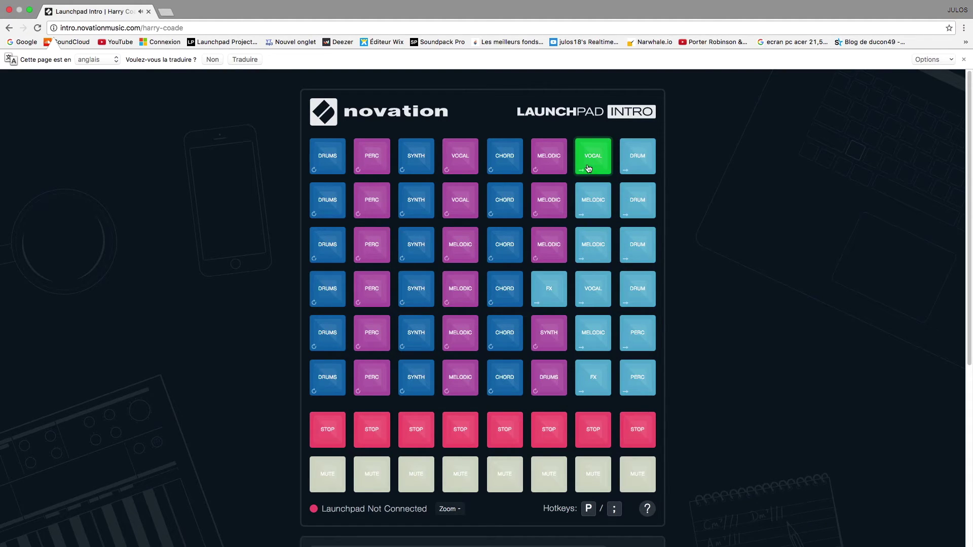
# Trigger the first-row Vocal and third-row Melodic one-shots in the seventh column
pyautogui.rightClick(584, 160)
pyautogui.click(578, 157)
pyautogui.click(591, 237)
pyautogui.click(580, 257)
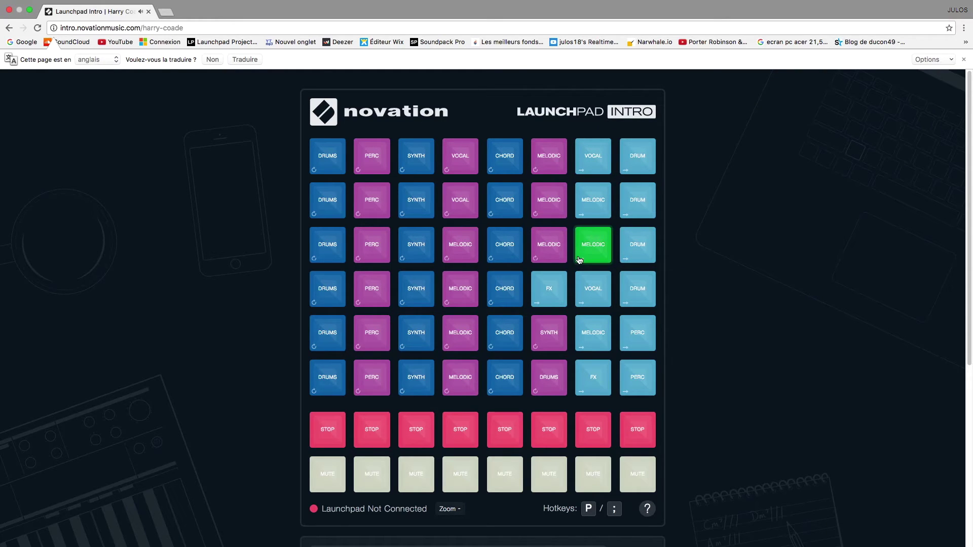
# Search Google for "musique création en ligne"
pyautogui.click(154, 29)
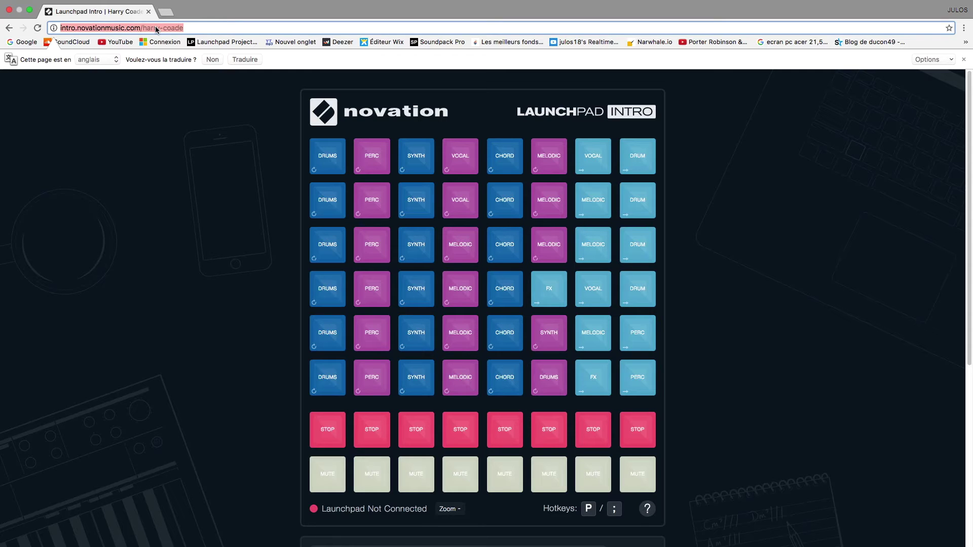
pyautogui.write('musiq')
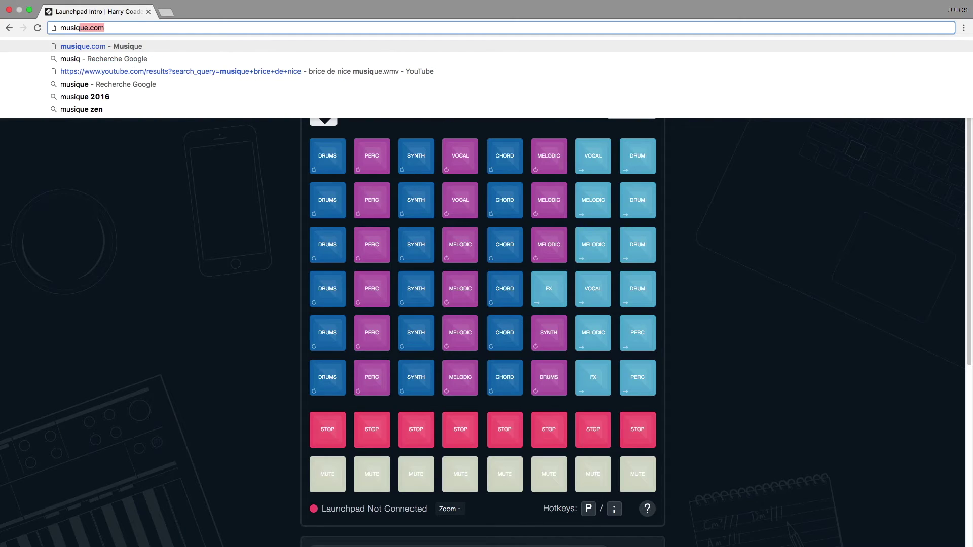
pyautogui.write('ue c')
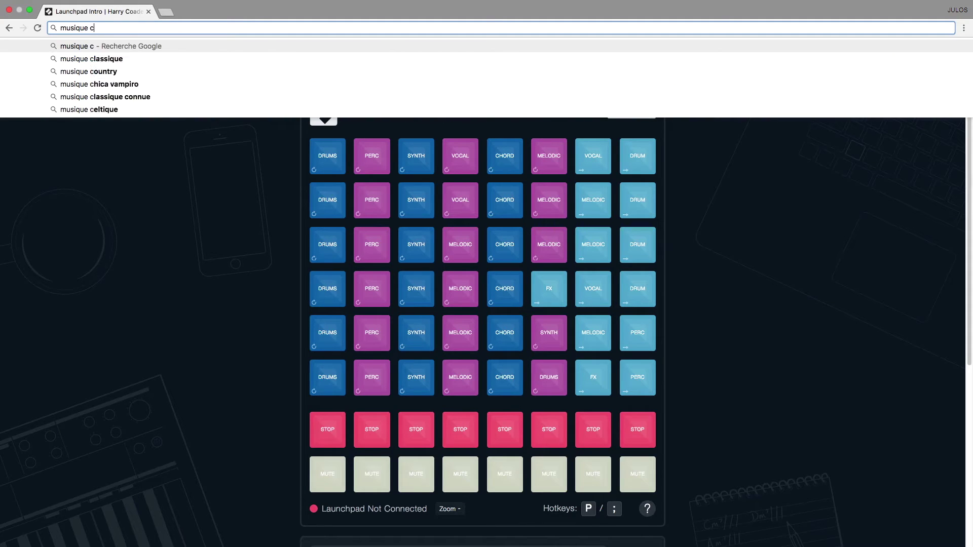
pyautogui.write('réat')
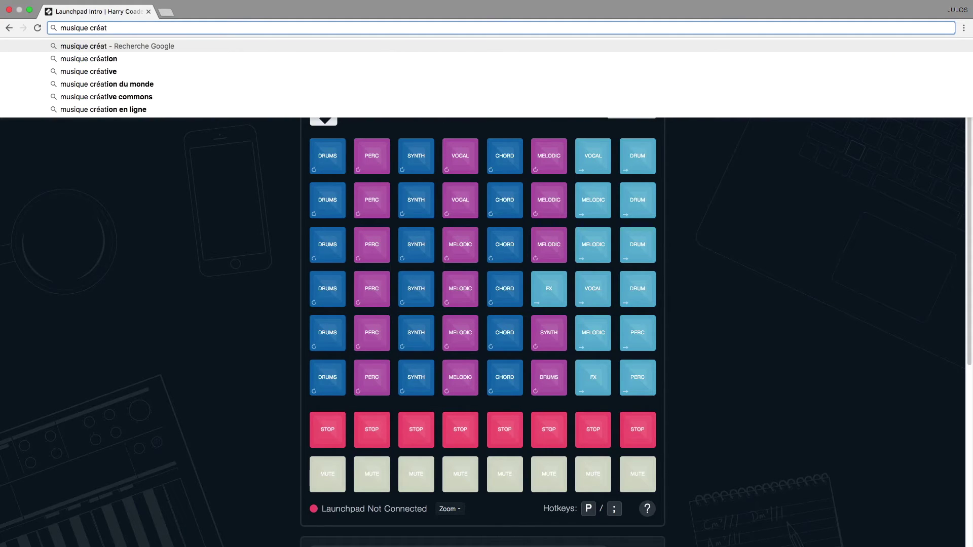
pyautogui.press('Down')
pyautogui.press('Down')
pyautogui.press('Down')
pyautogui.press('Down')
pyautogui.press('Down')
pyautogui.press('Return')
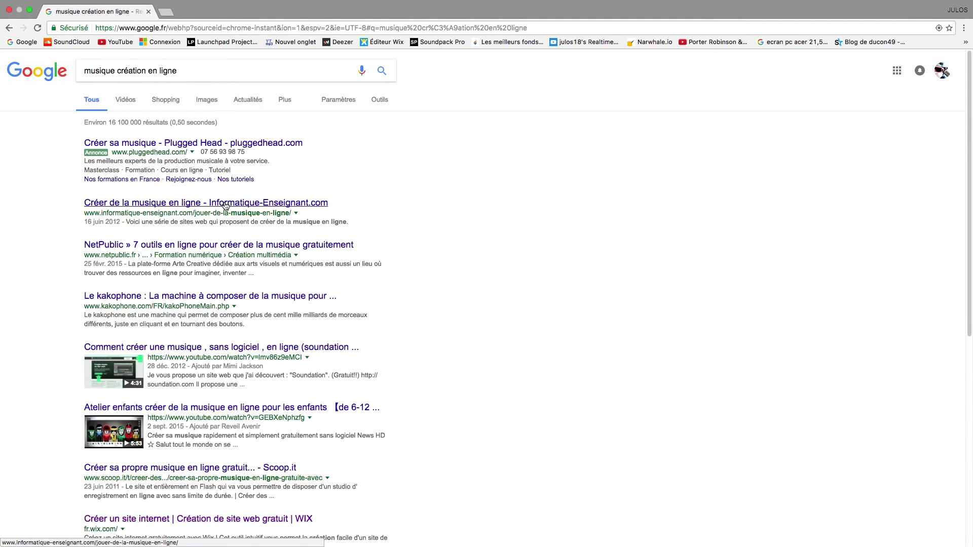
# Open the Informatique-Enseignant.com article on creating music online and follow its link to the Audiosauna studio
pyautogui.click(226, 203)
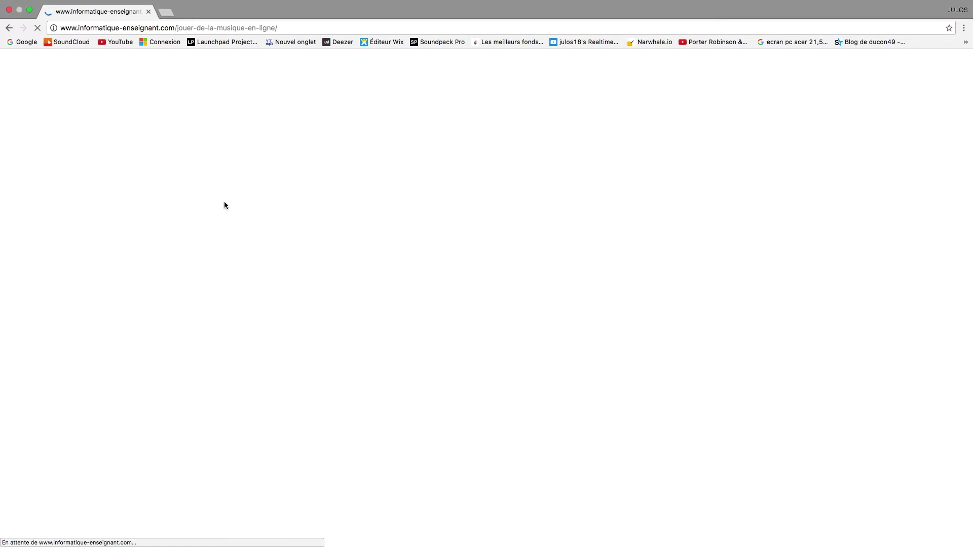
pyautogui.scroll(-1, 226, 205)
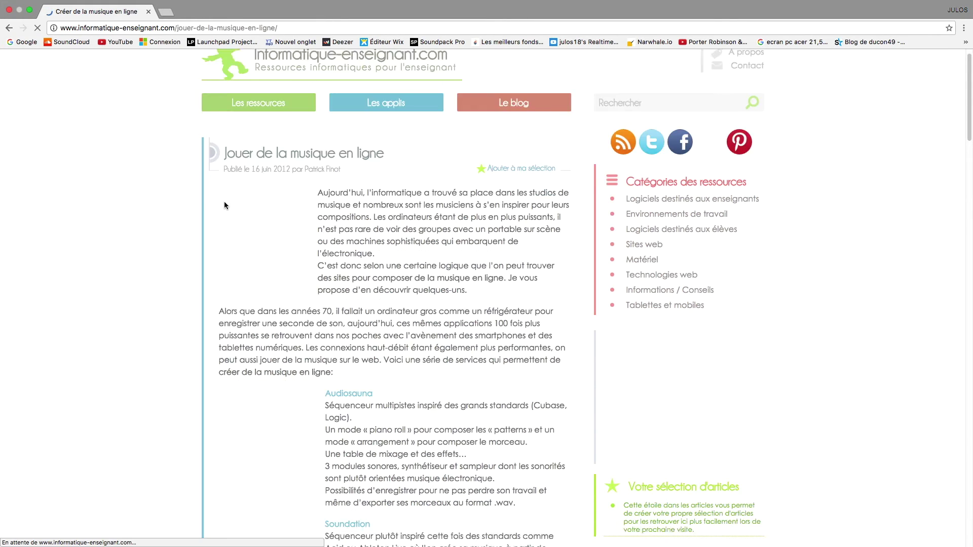
pyautogui.scroll(-10, 223, 204)
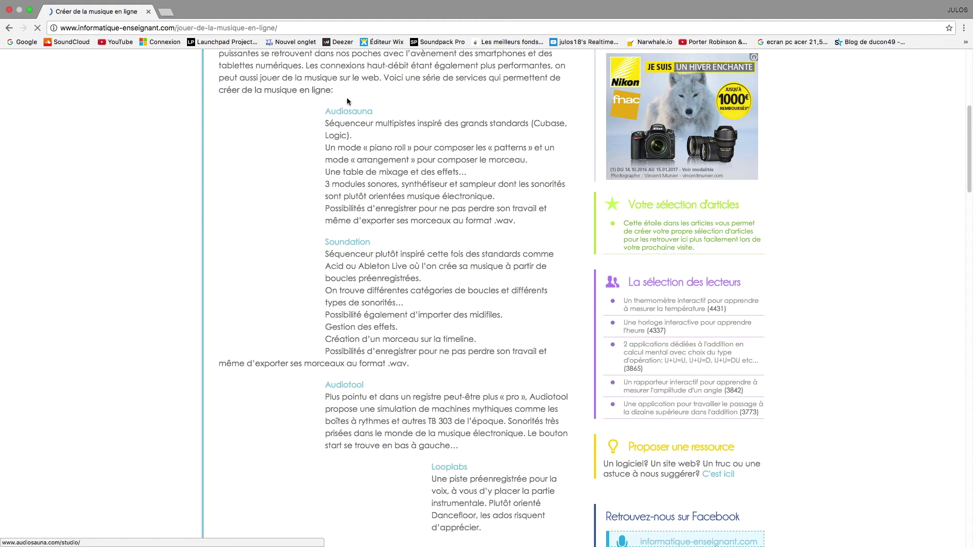
pyautogui.scroll(-15, 347, 107)
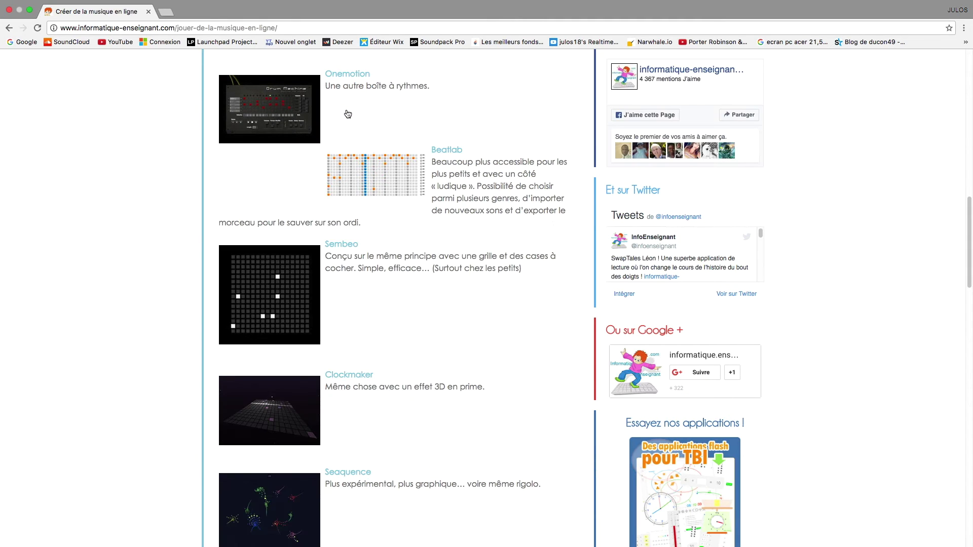
pyautogui.scroll(-15, 347, 114)
pyautogui.scroll(20, 347, 114)
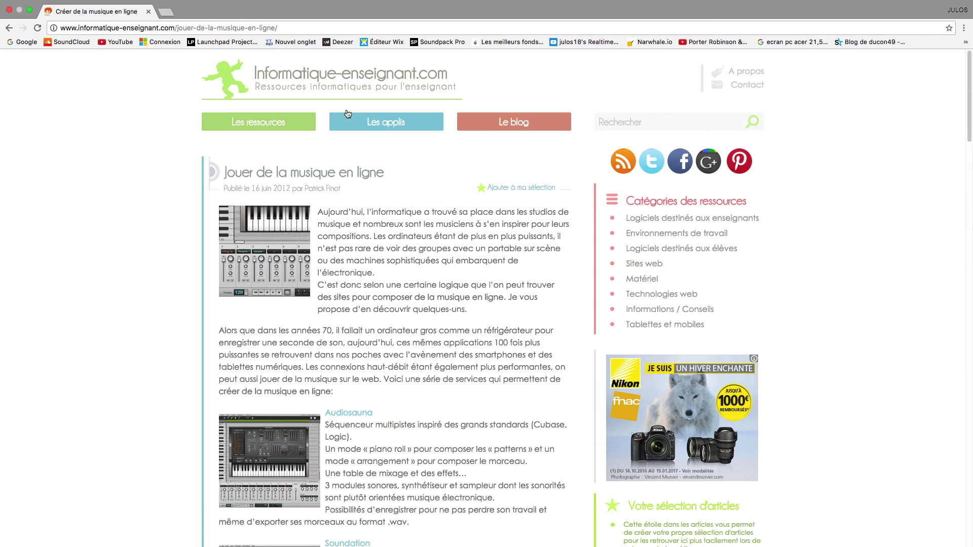
pyautogui.scroll(-2, 486, 212)
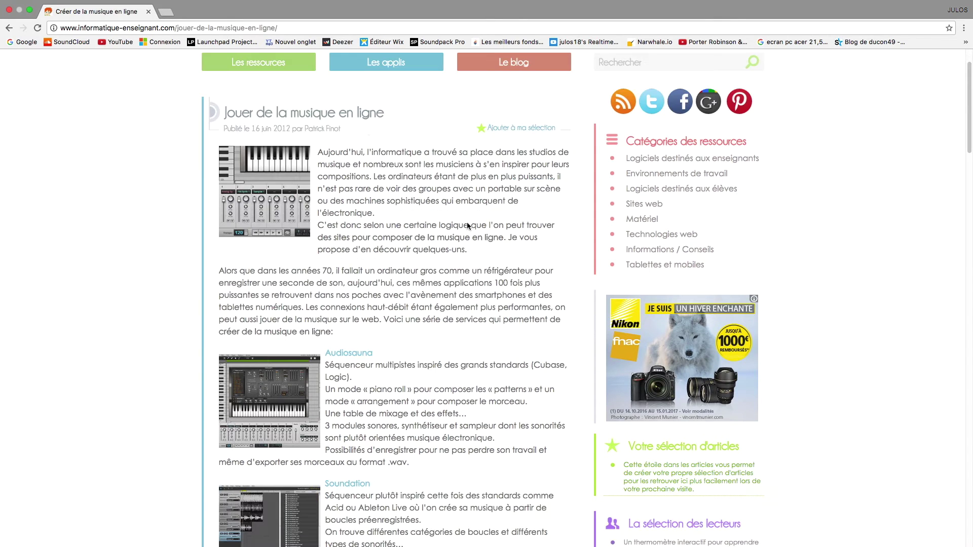
pyautogui.click(354, 354)
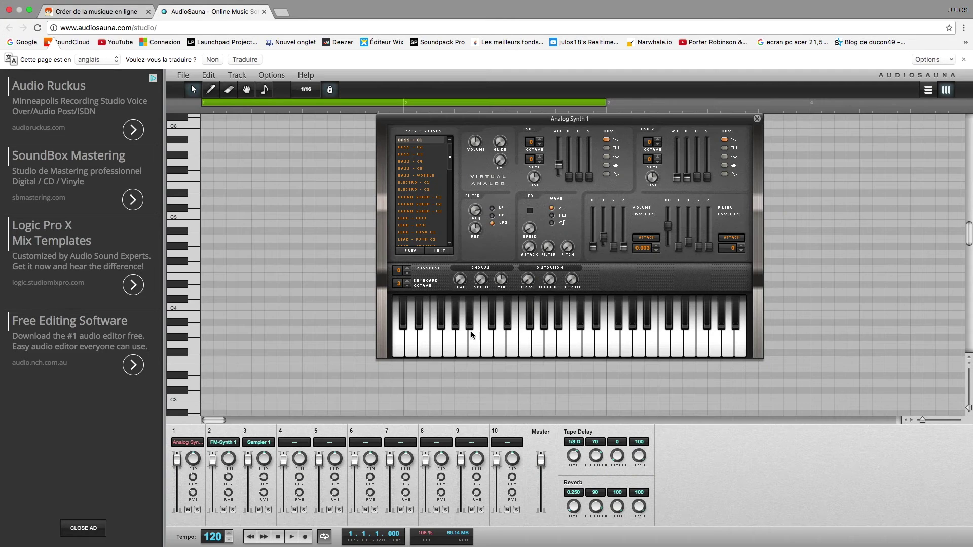
# Play a series of test notes on the Analog Synth 1 keyboard using the Bass - 01 preset
pyautogui.click(447, 333)
pyautogui.click(516, 343)
pyautogui.press('j')
pyautogui.press('j')
pyautogui.press('f')
pyautogui.press('j')
pyautogui.press('j')
pyautogui.press('j')
pyautogui.press('j')
pyautogui.press('g')
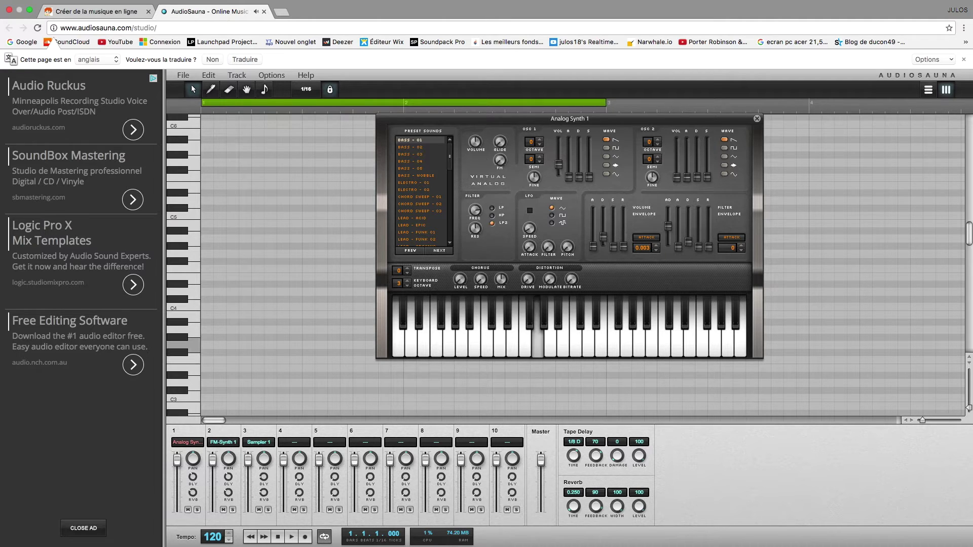
pyautogui.press('g')
pyautogui.press('j')
pyautogui.press('j')
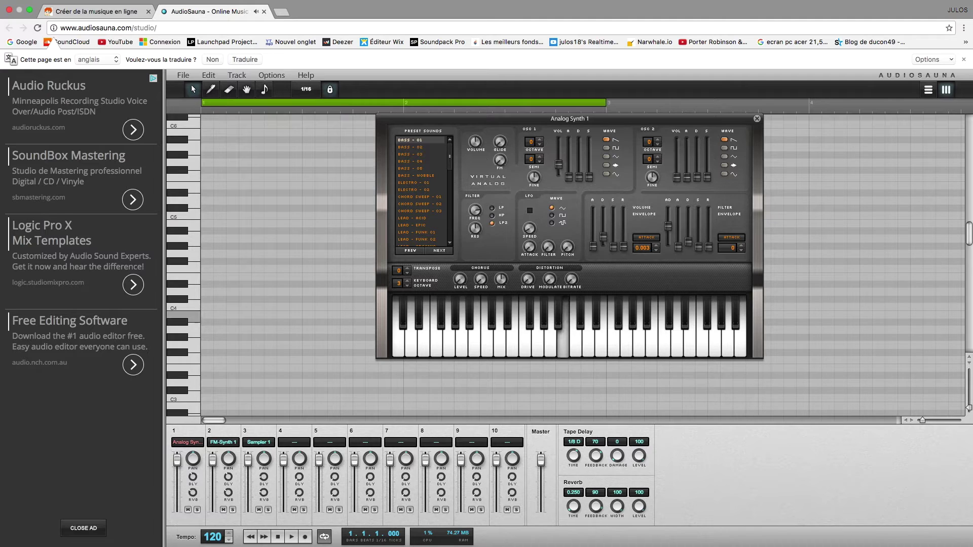
pyautogui.press('f')
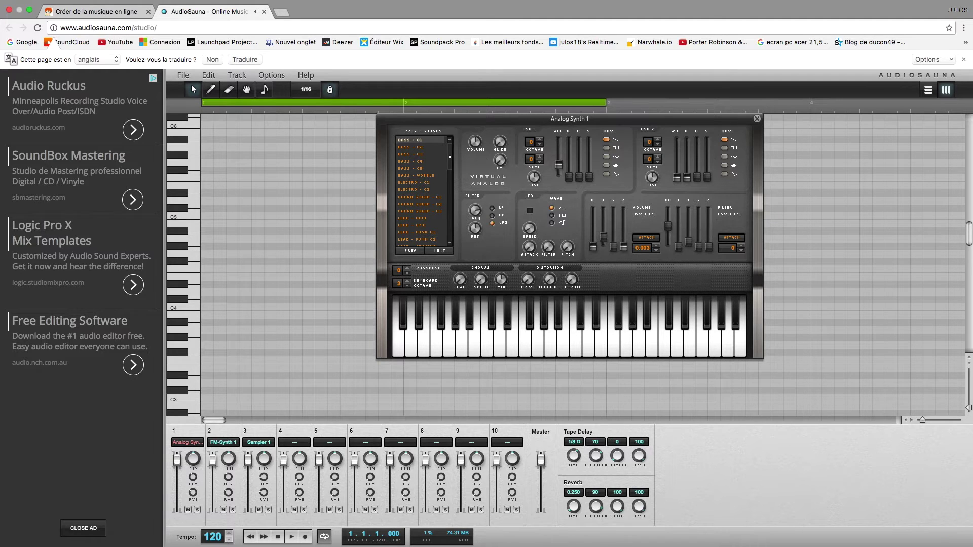
# Load the Chord Sweep - 01 preset in Analog Synth 1 and play a few notes with it
pyautogui.click(426, 197)
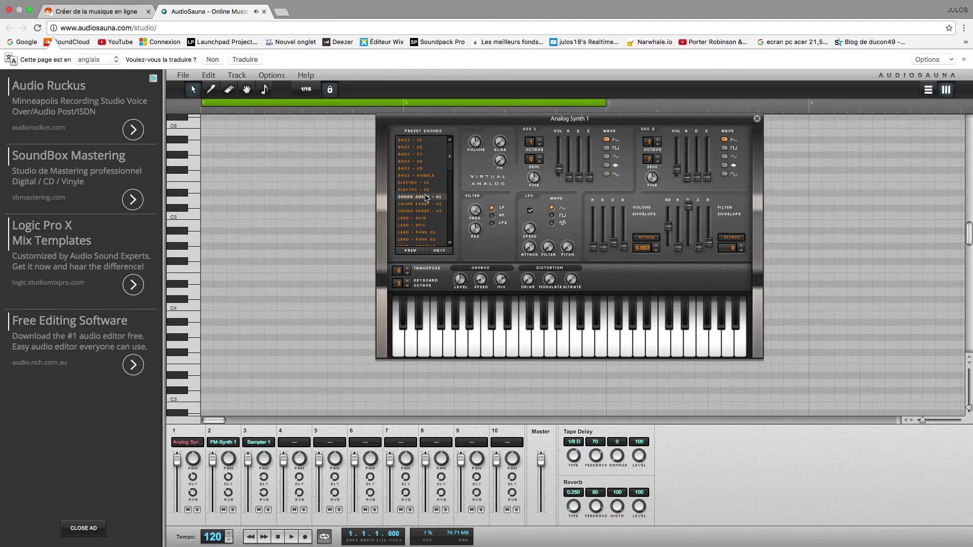
pyautogui.press('g')
pyautogui.press('g')
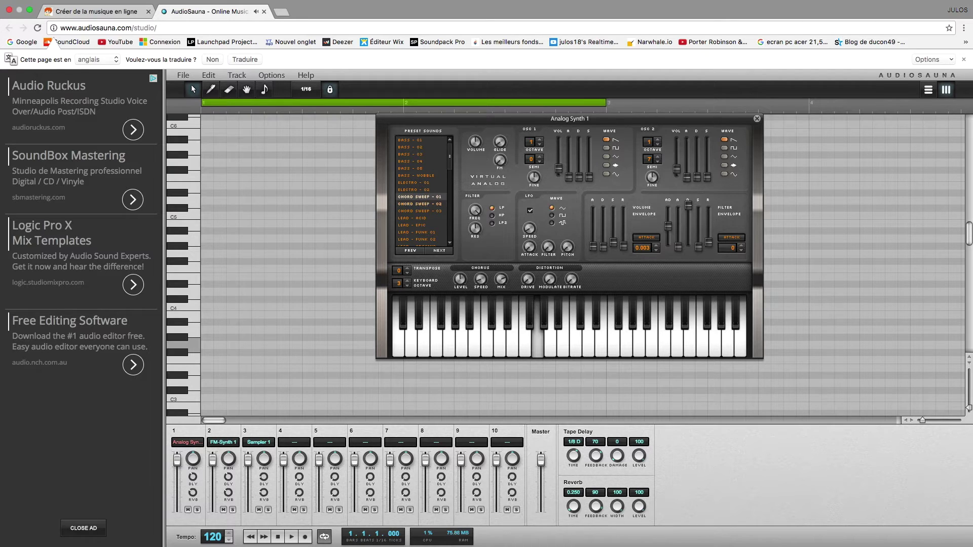
pyautogui.click(580, 348)
pyautogui.click(581, 348)
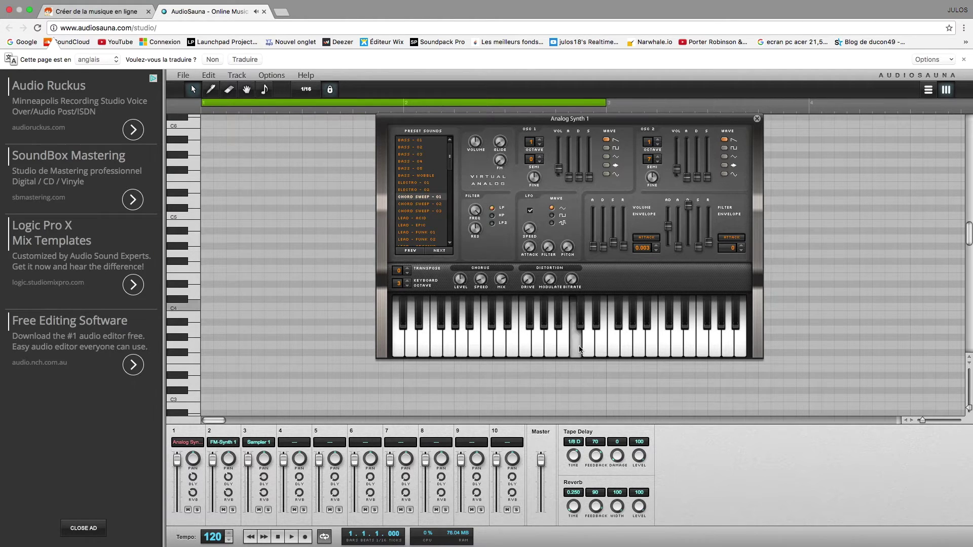
# Load the Lead - Epic preset in Analog Synth 1 and play several notes with it
pyautogui.click(409, 225)
pyautogui.press('h')
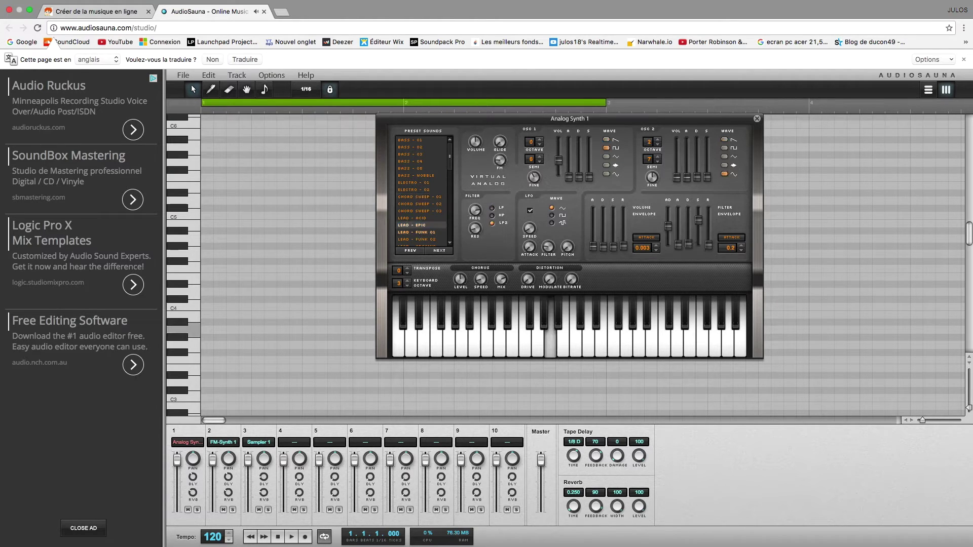
pyautogui.press('d')
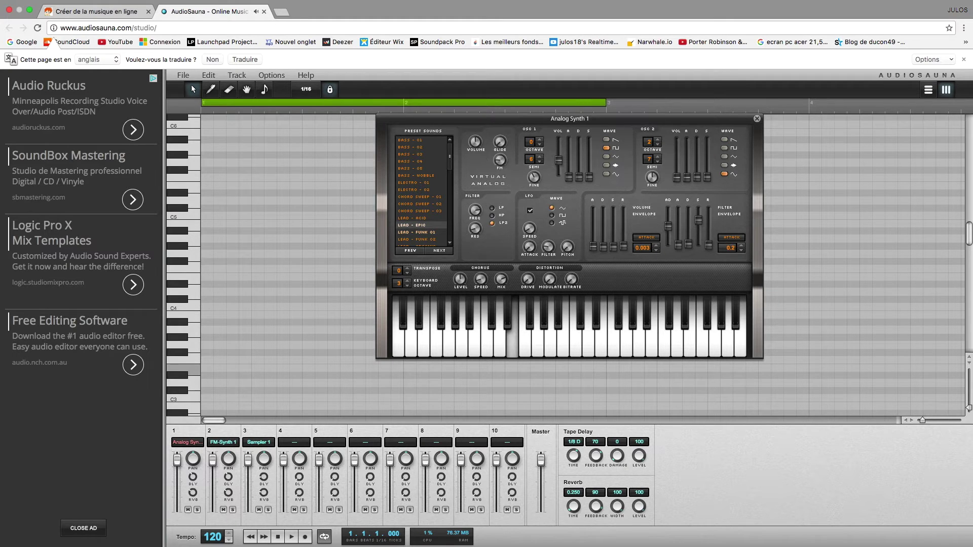
pyautogui.press('f')
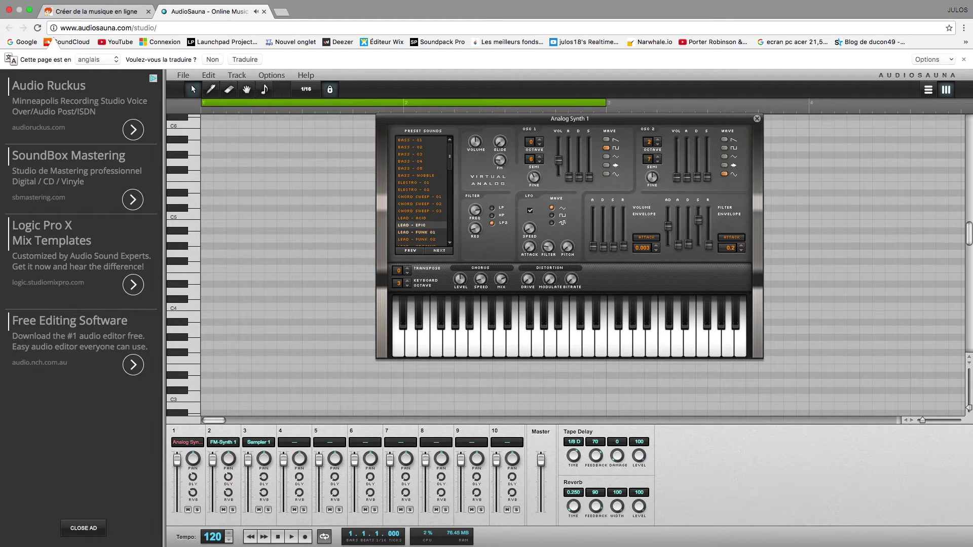
pyautogui.press('h')
# Move the Analog Synth 1 window clear of the piano roll's first bar
pyautogui.moveTo(621, 120); pyautogui.dragTo(235, 162)
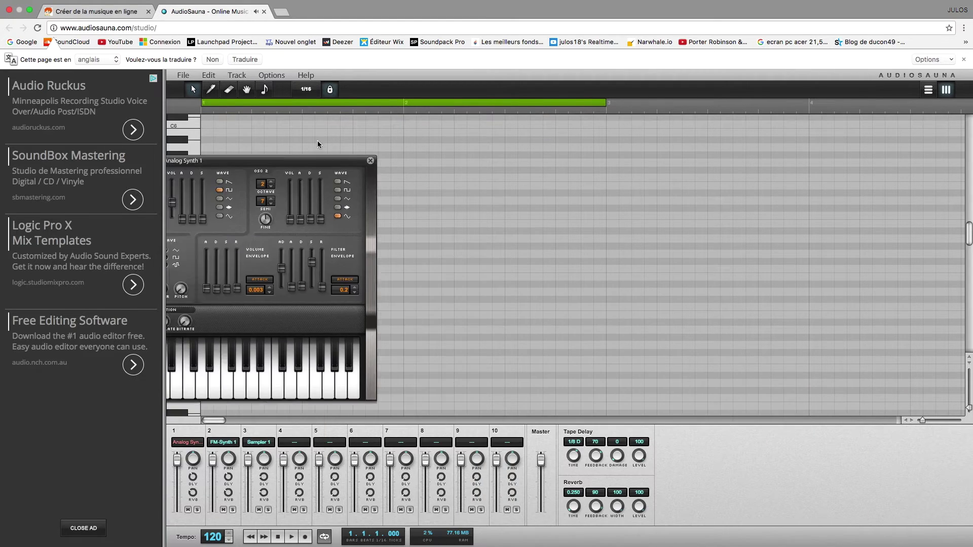
pyautogui.moveTo(318, 145); pyautogui.dragTo(720, 171)
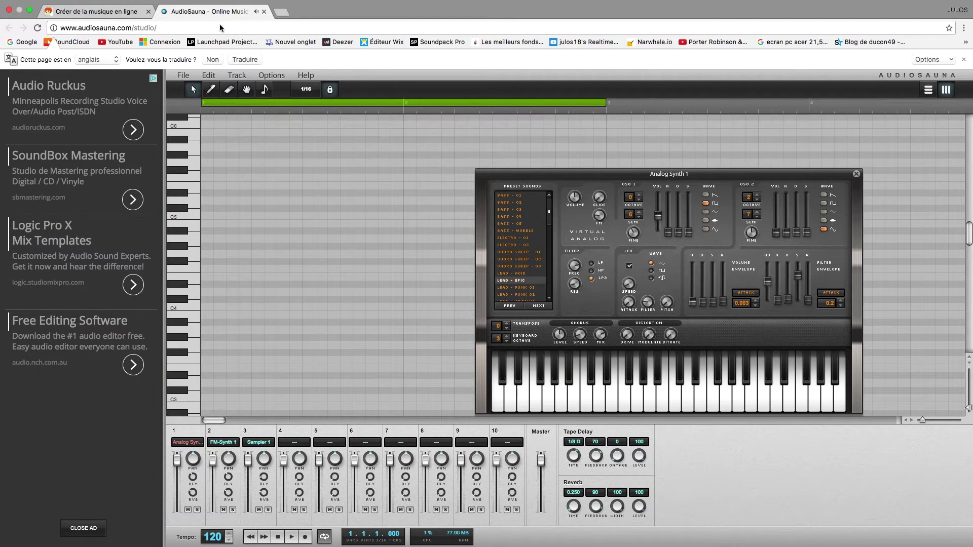
pyautogui.click(304, 90)
# Record a short melody of F3, G3, A3 and F#3 notes into the first bar of the Analog Synth track
pyautogui.click(305, 536)
pyautogui.press('v')
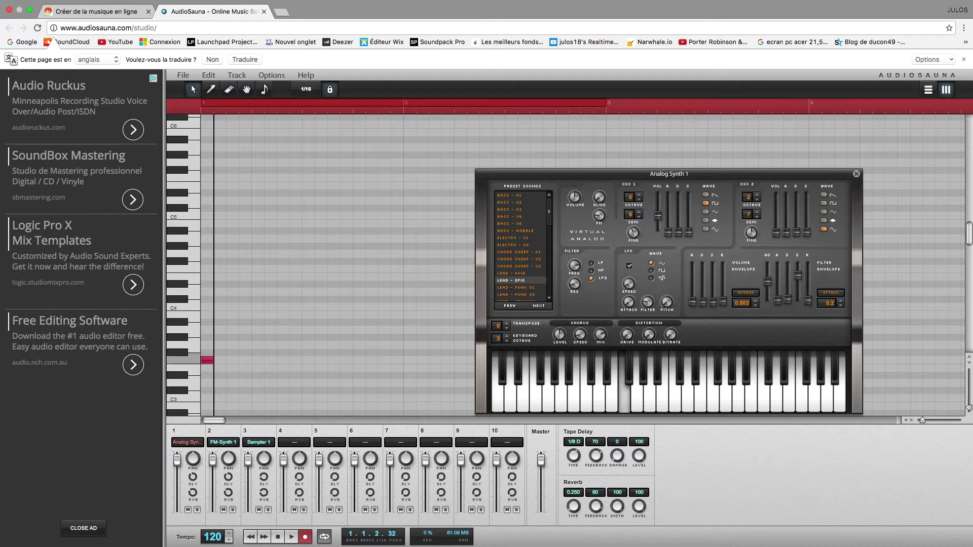
pyautogui.press('b')
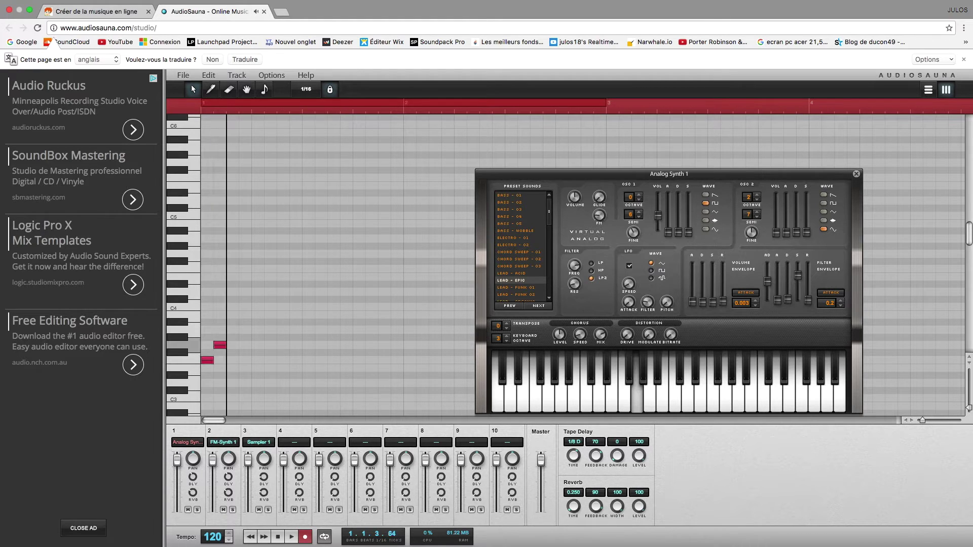
pyautogui.press('n')
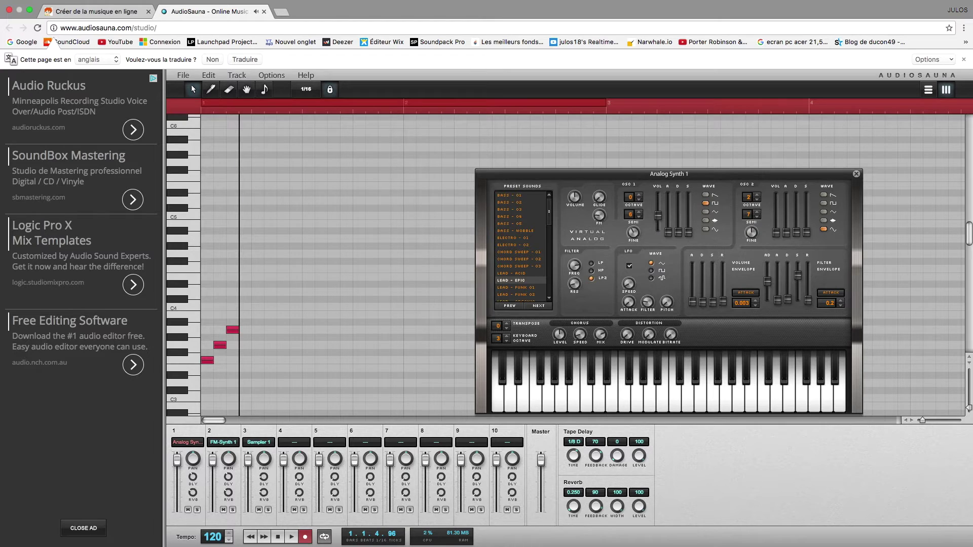
pyautogui.press('n')
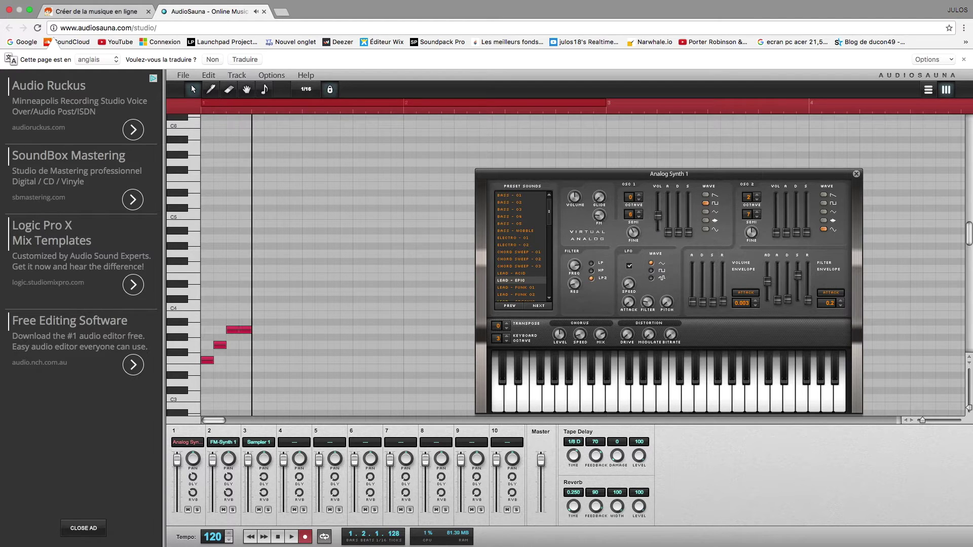
pyautogui.press('v')
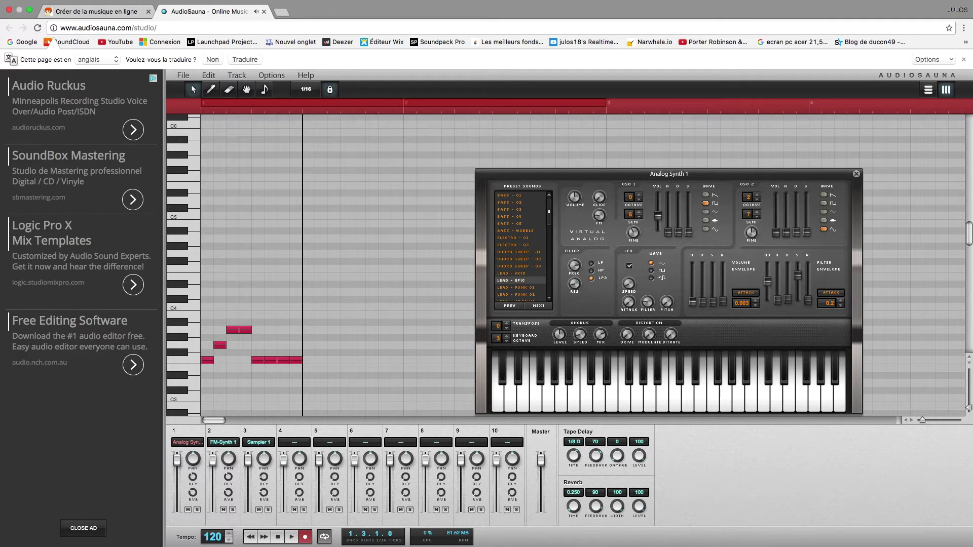
pyautogui.press('g')
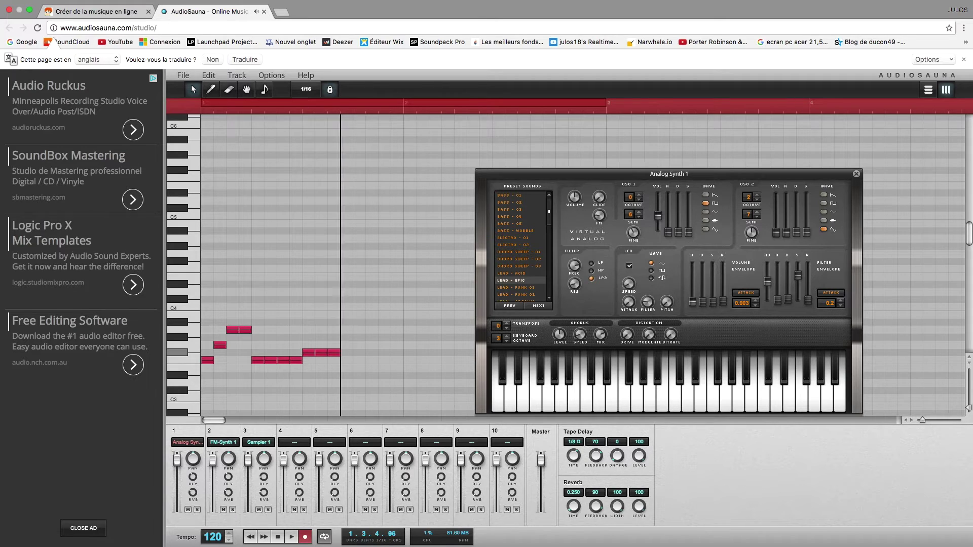
# Rewind to the start and delete all the recorded notes from the piano roll
pyautogui.click(249, 537)
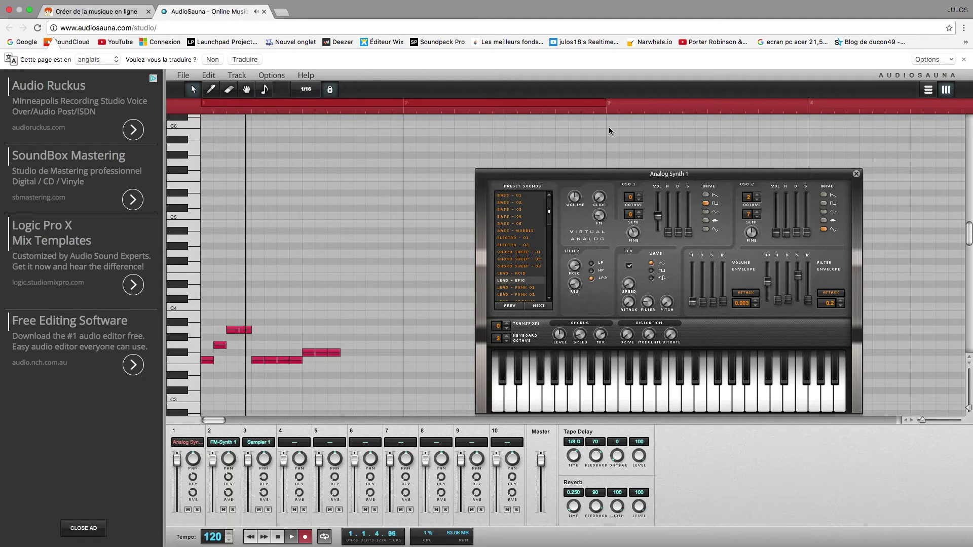
pyautogui.moveTo(394, 293); pyautogui.dragTo(199, 402)
pyautogui.press('Delete')
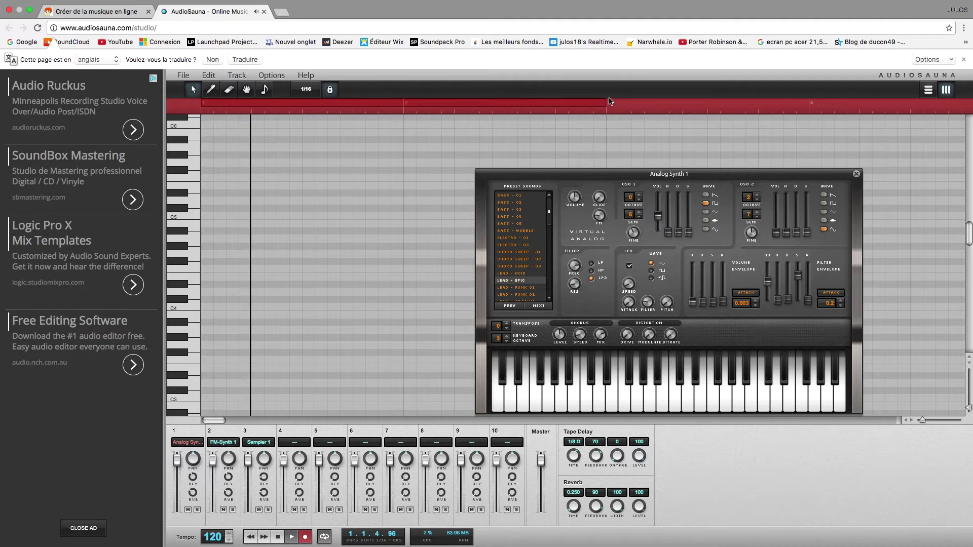
# Extend the loop region to the start of bar 4 and play it with recording turned off
pyautogui.moveTo(606, 106); pyautogui.dragTo(813, 116)
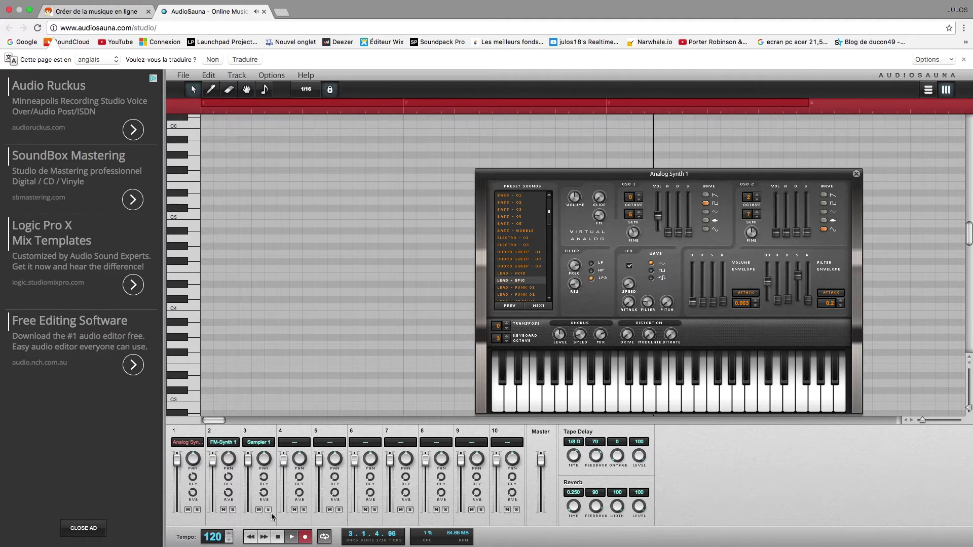
pyautogui.click(292, 537)
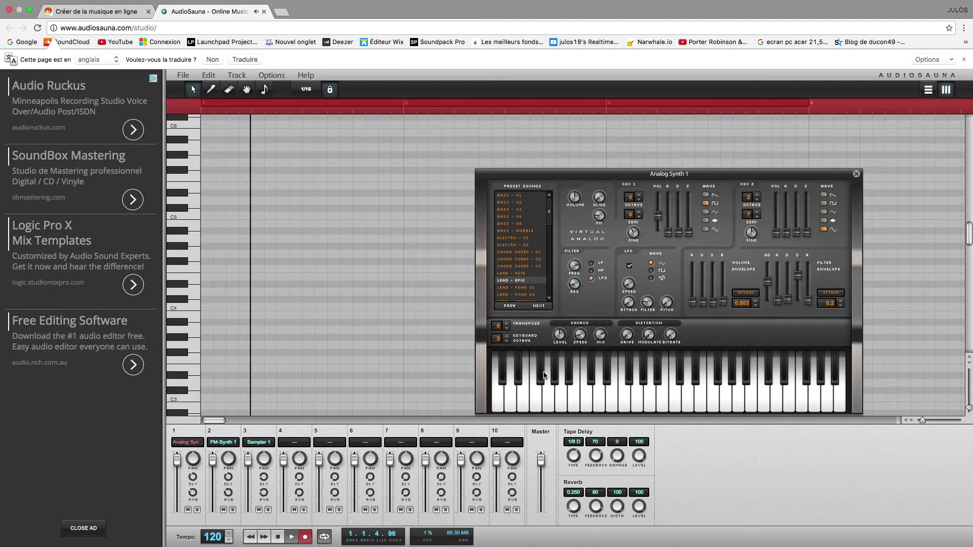
pyautogui.click(305, 538)
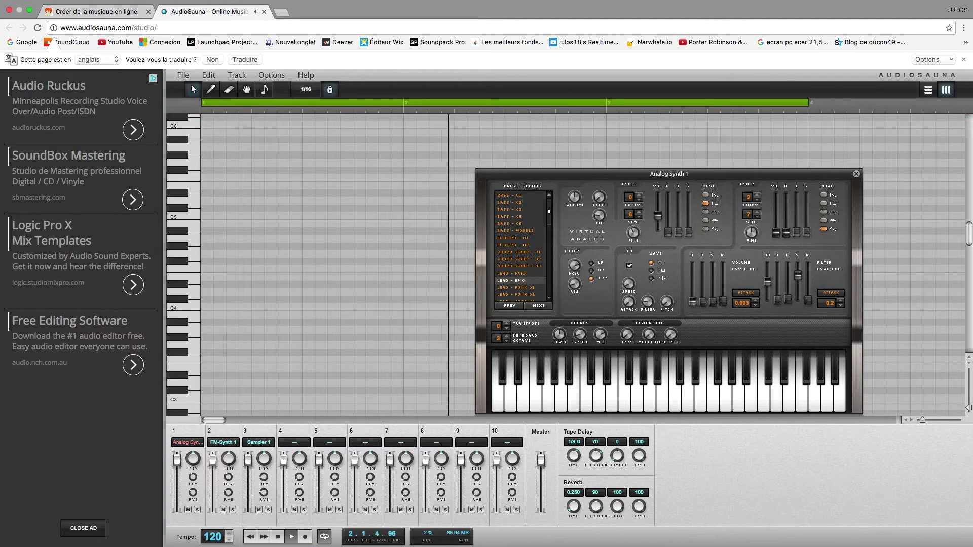
# Record a melody of A3, C4 and F3 notes from bar 1 across the loop on the Analog Synth track
pyautogui.click(304, 538)
pyautogui.press('h')
pyautogui.press('h')
pyautogui.press('k')
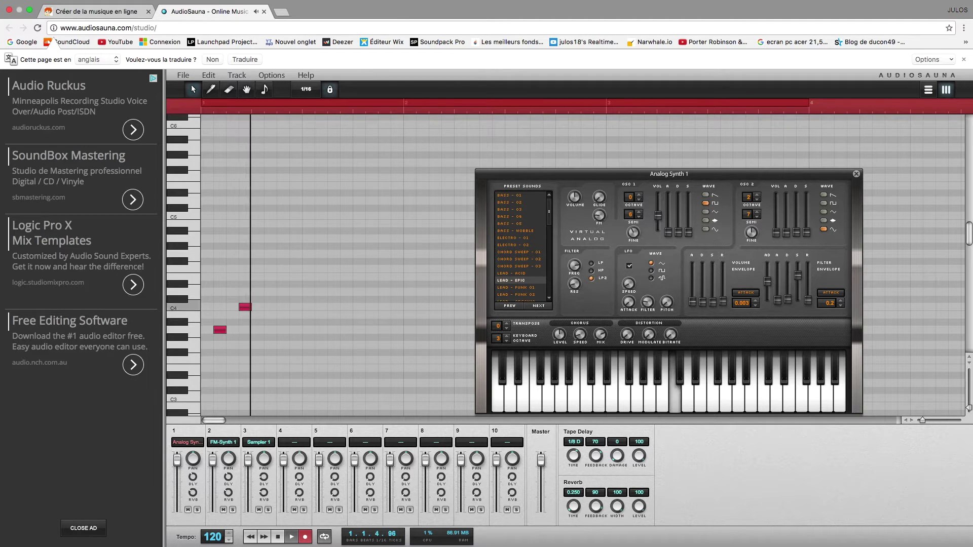
pyautogui.press('k')
pyautogui.press('k')
pyautogui.press('k')
pyautogui.press('f')
pyautogui.press('f')
pyautogui.press('f')
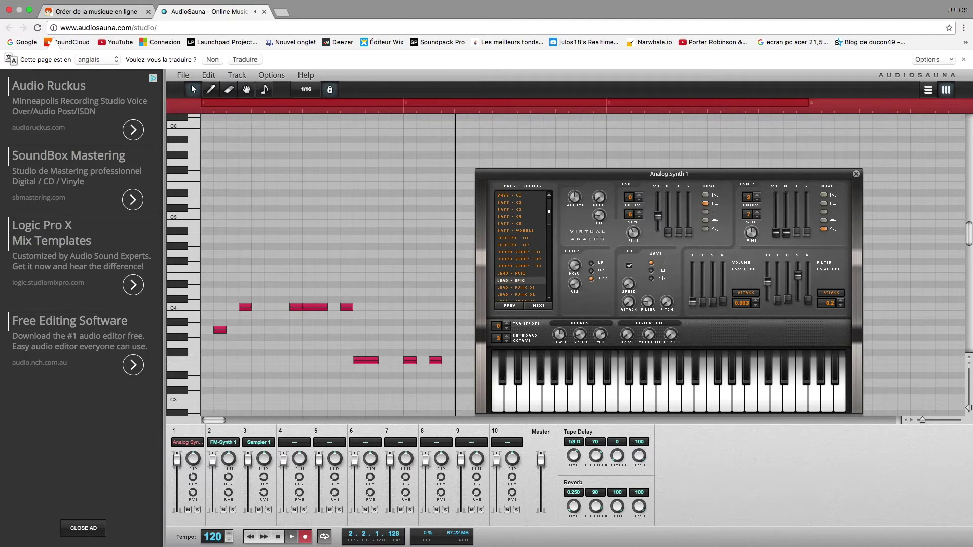
pyautogui.press('f')
pyautogui.press('l')
pyautogui.press('l')
pyautogui.press('g')
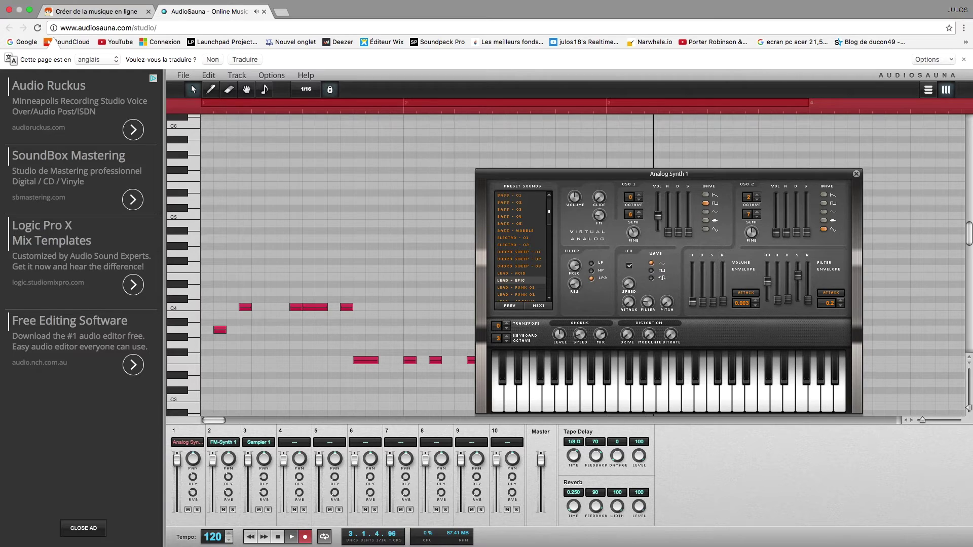
pyautogui.press('g')
pyautogui.press('g')
pyautogui.press('l')
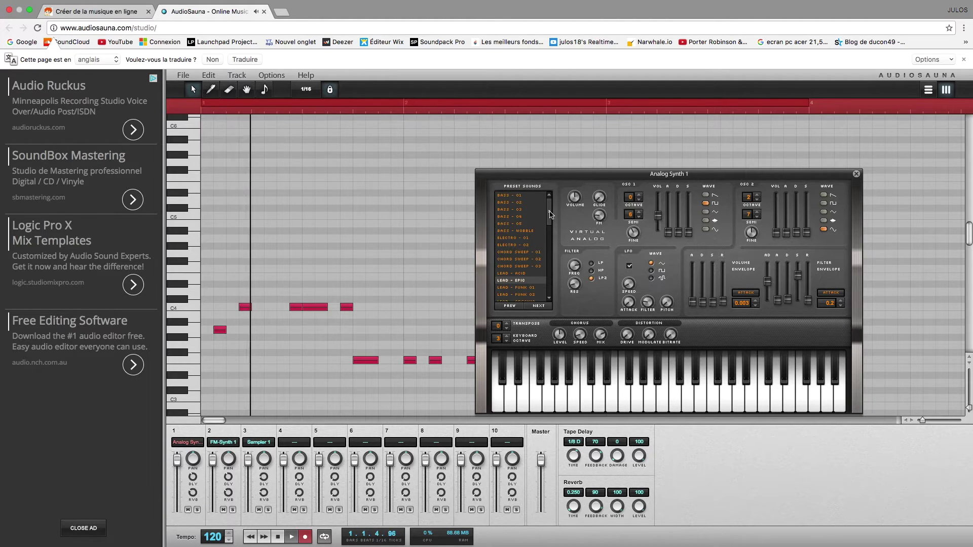
# Switch Analog Synth 1 to the Bells - Wet preset and record a G3 note into the first bar
pyautogui.scroll(-10, 541, 263)
pyautogui.scroll(-5, 541, 263)
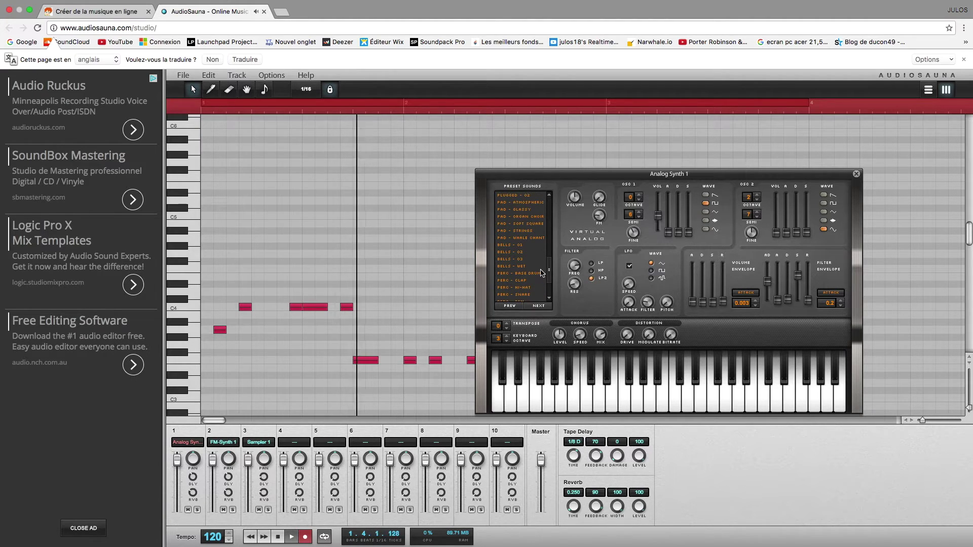
pyautogui.click(504, 267)
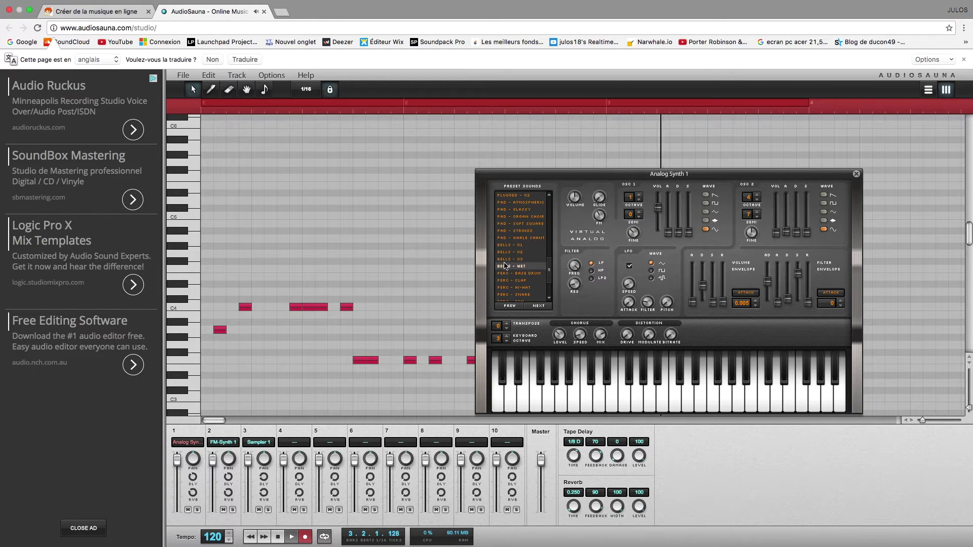
pyautogui.press('b')
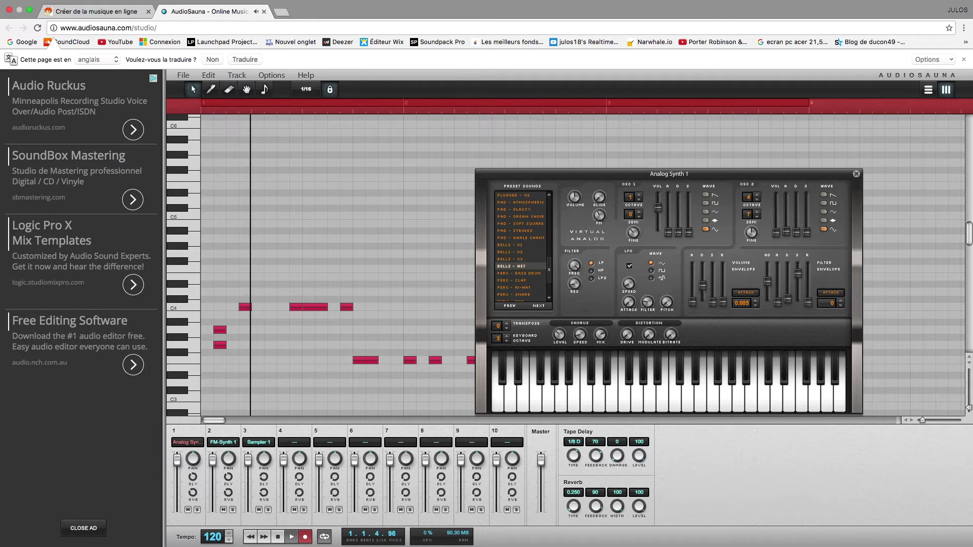
# Audition the Chord Sweep - 03, Lead - Acid and Bass - 04 presets on the looping melody
pyautogui.scroll(5, 537, 241)
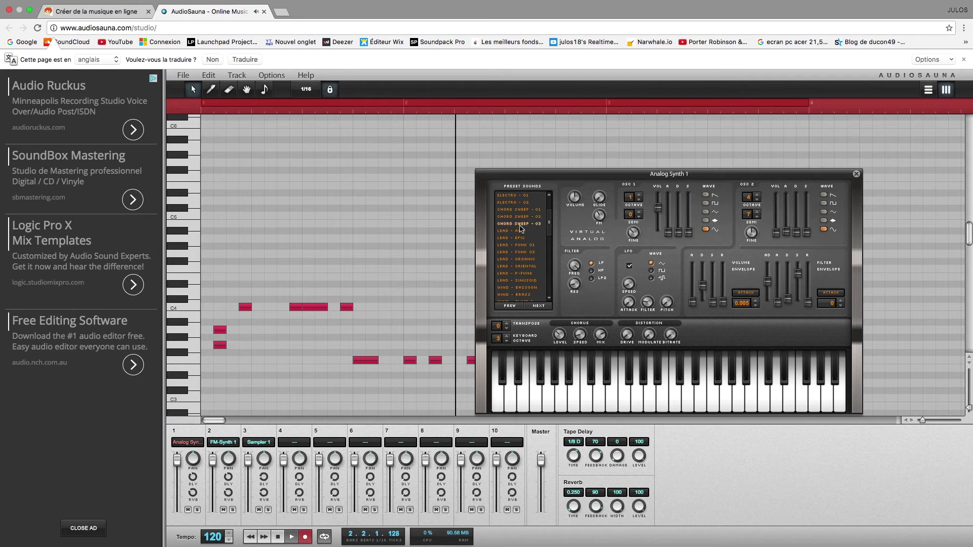
pyautogui.click(520, 224)
pyautogui.click(520, 231)
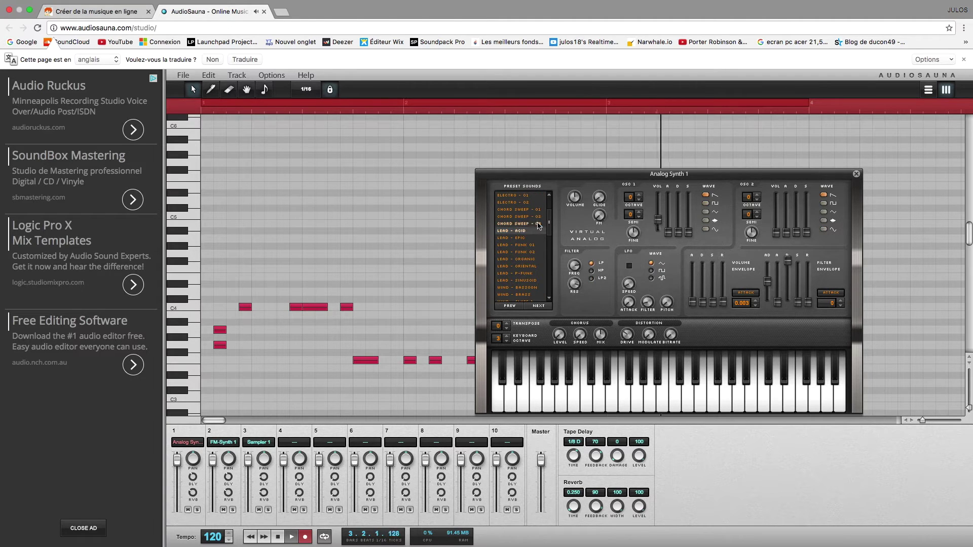
pyautogui.scroll(5, 550, 225)
pyautogui.click(522, 216)
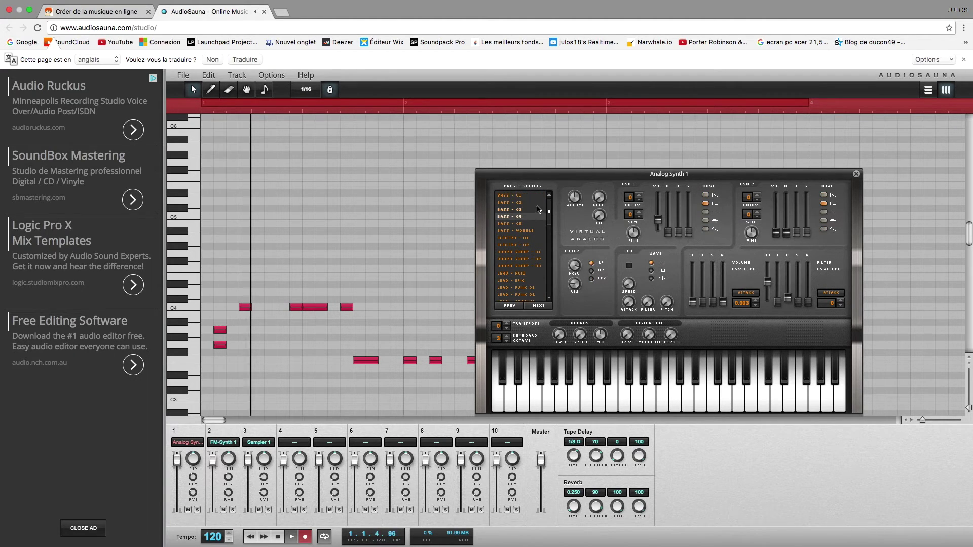
# Set Analog Synth 1 to the Perc - Hi-Hat preset and go back from the FM-Synth 1 track to the Analog Synth notes
pyautogui.click(220, 442)
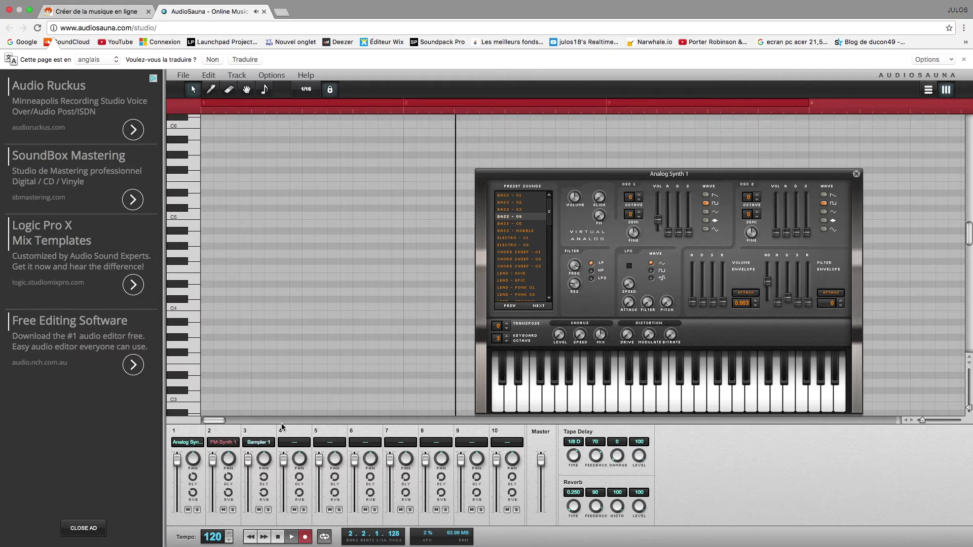
pyautogui.scroll(-5, 513, 254)
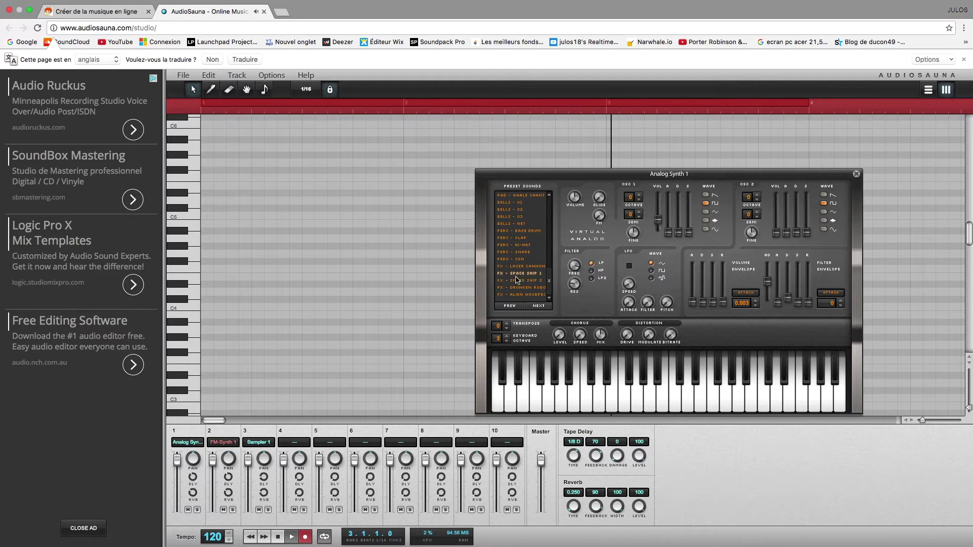
pyautogui.click(513, 245)
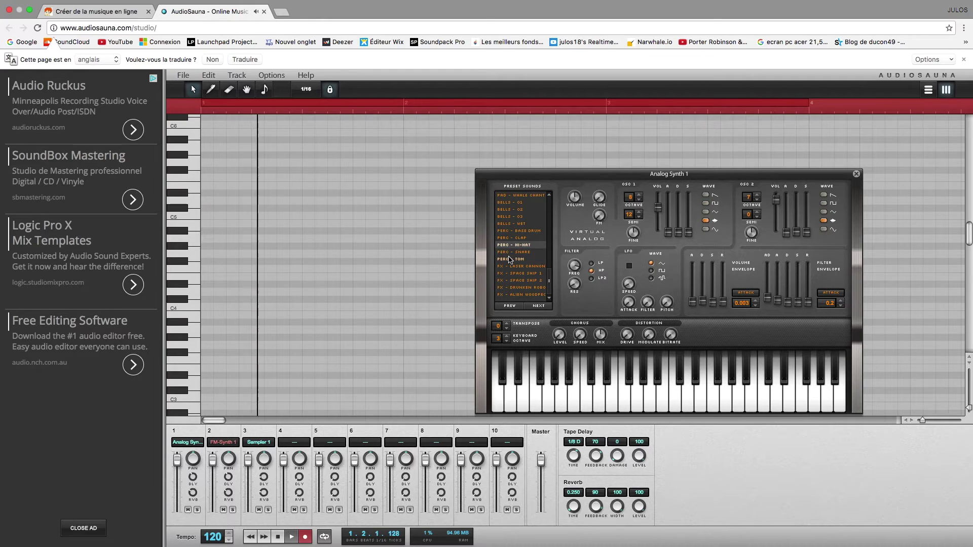
pyautogui.click(201, 442)
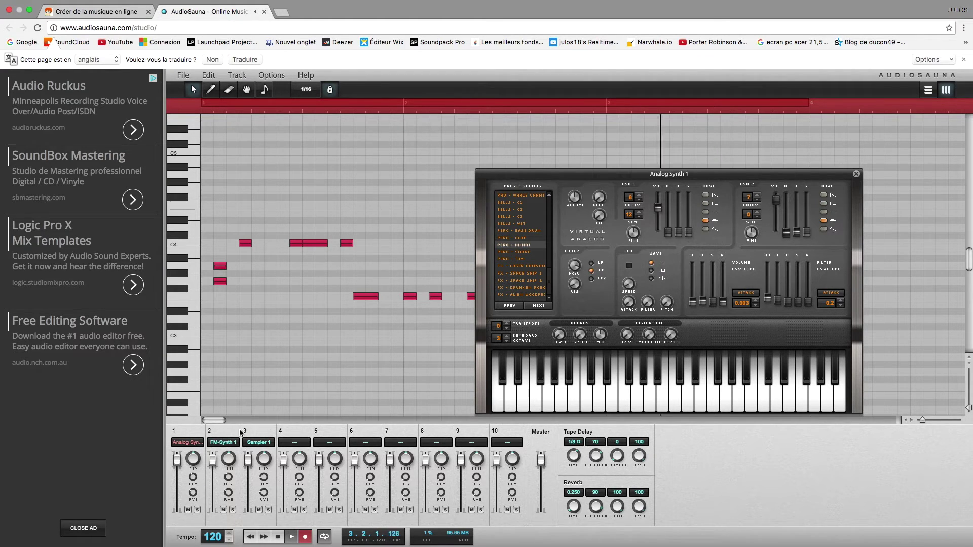
pyautogui.moveTo(252, 154); pyautogui.dragTo(449, 327)
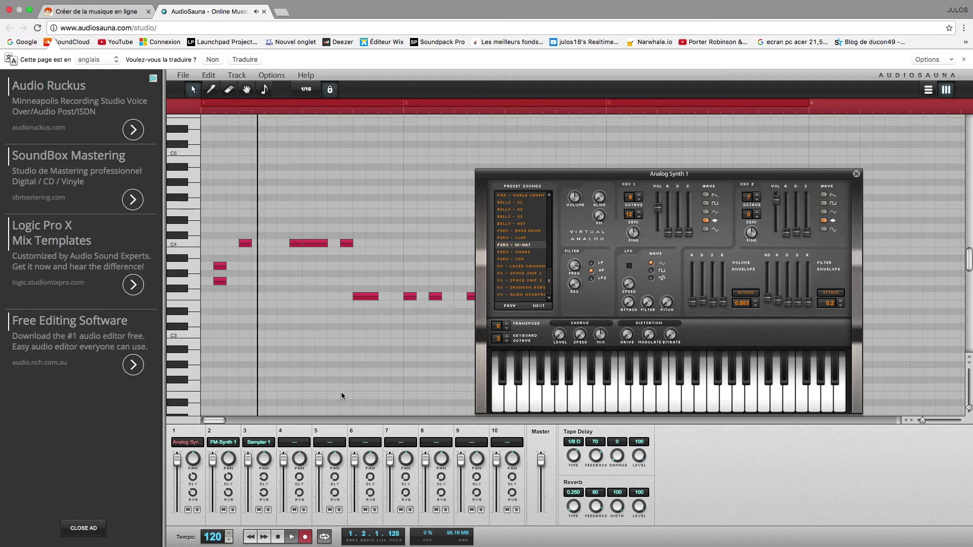
# Close Audiosauna and open the Audiotool site from the article's list of online music services
pyautogui.click(264, 11)
pyautogui.click(560, 169)
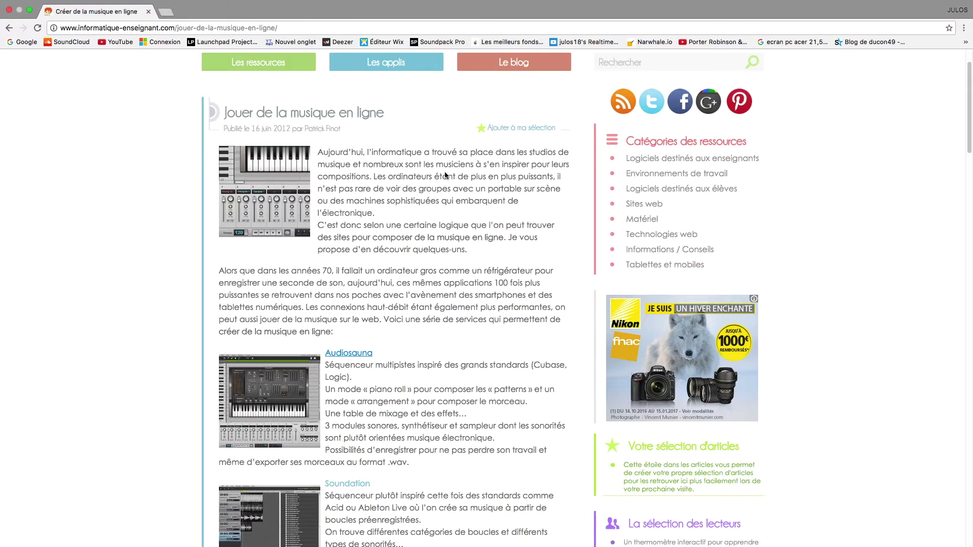
pyautogui.scroll(-10, 346, 332)
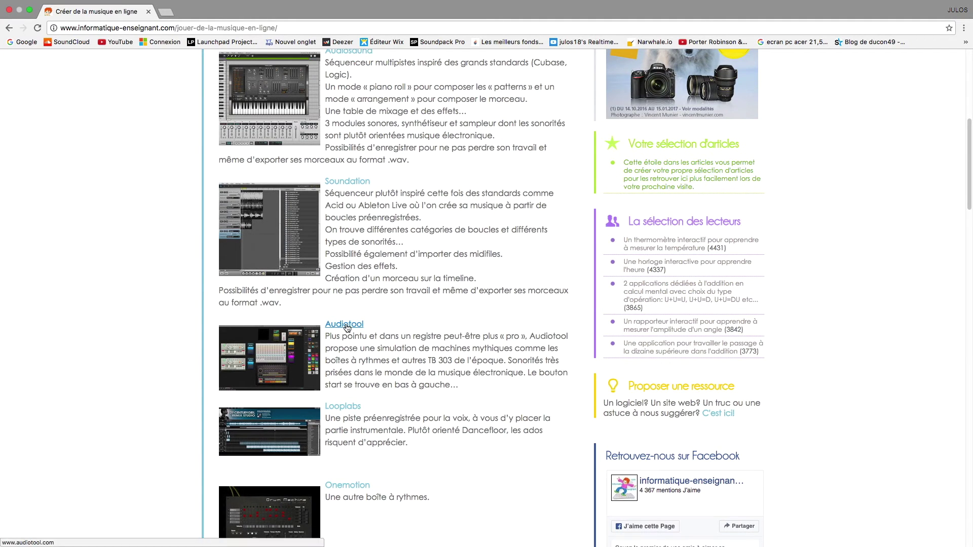
pyautogui.click(343, 323)
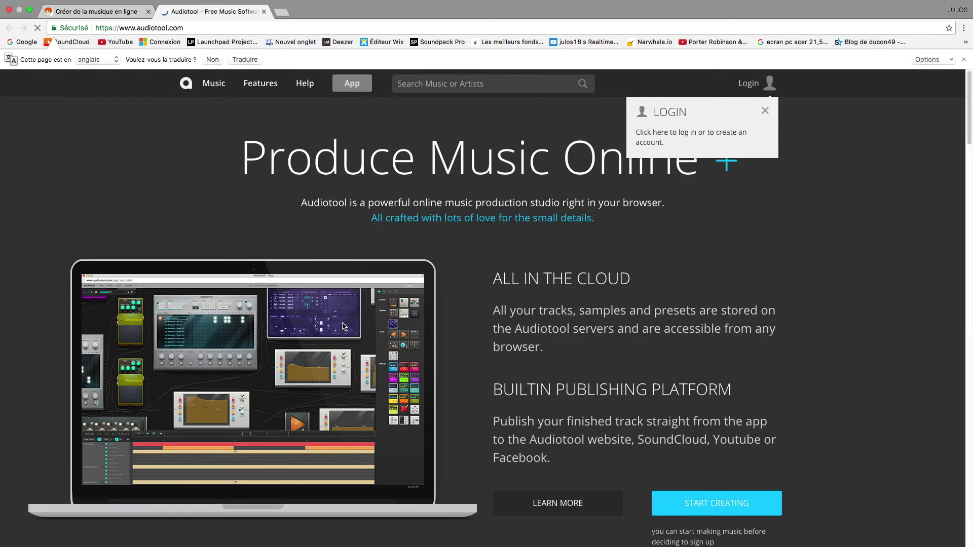
# Start creating in Audiotool with an empty project and accept the quick tour
pyautogui.scroll(-1, 738, 387)
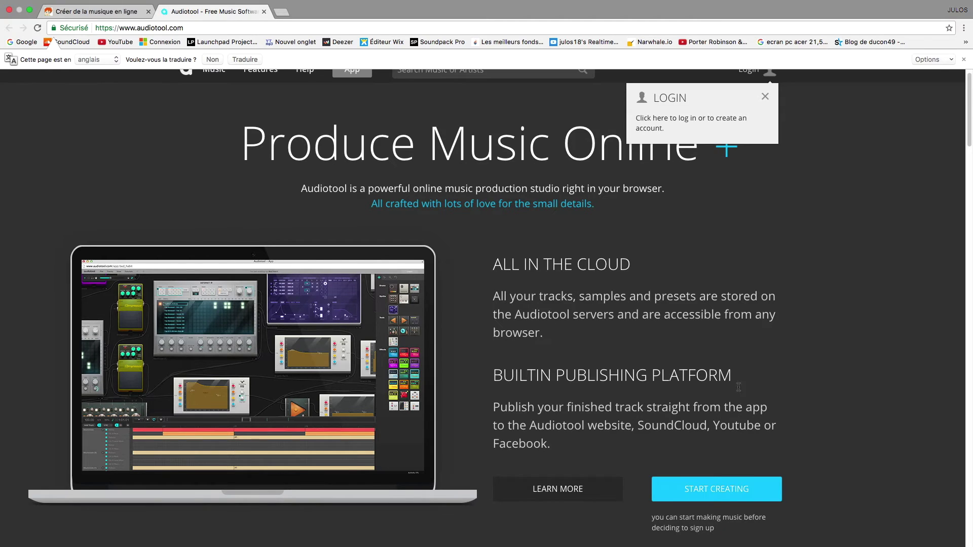
pyautogui.click(730, 482)
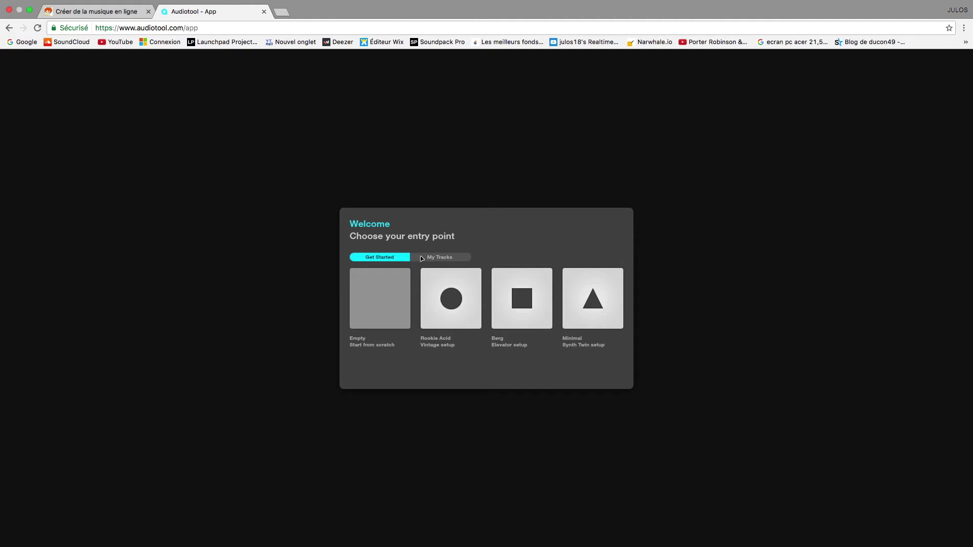
pyautogui.click(381, 298)
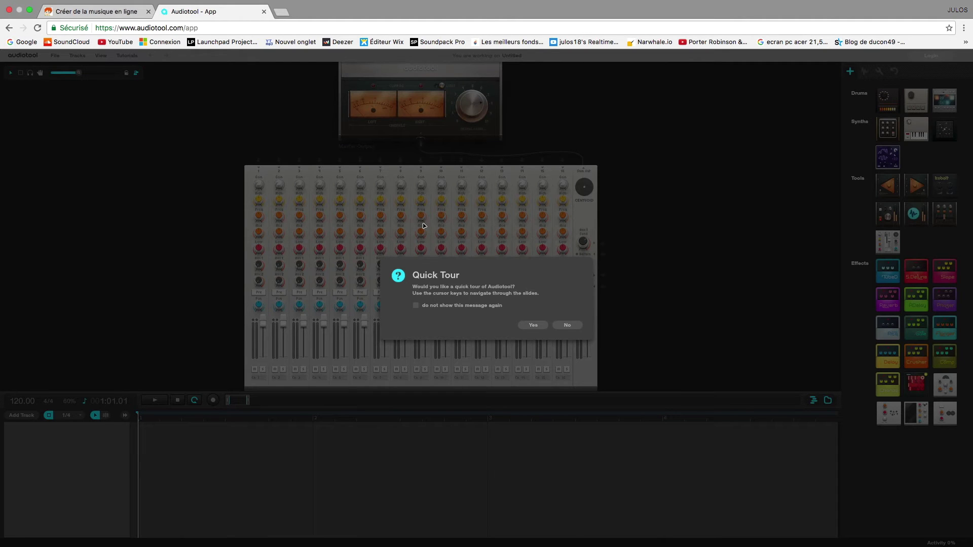
pyautogui.click(533, 325)
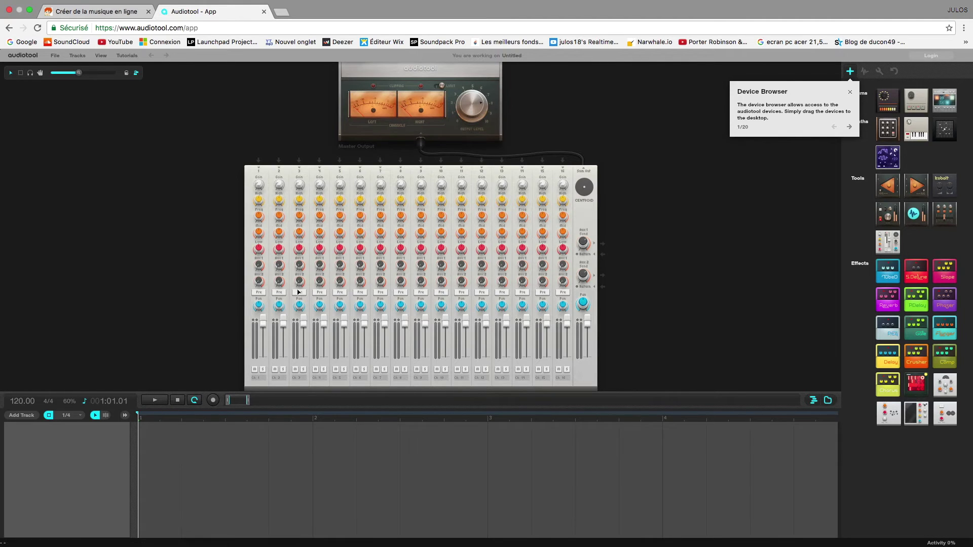
# Toggle the aux Pre switch on mixer channel 4 and start playback
pyautogui.click(320, 293)
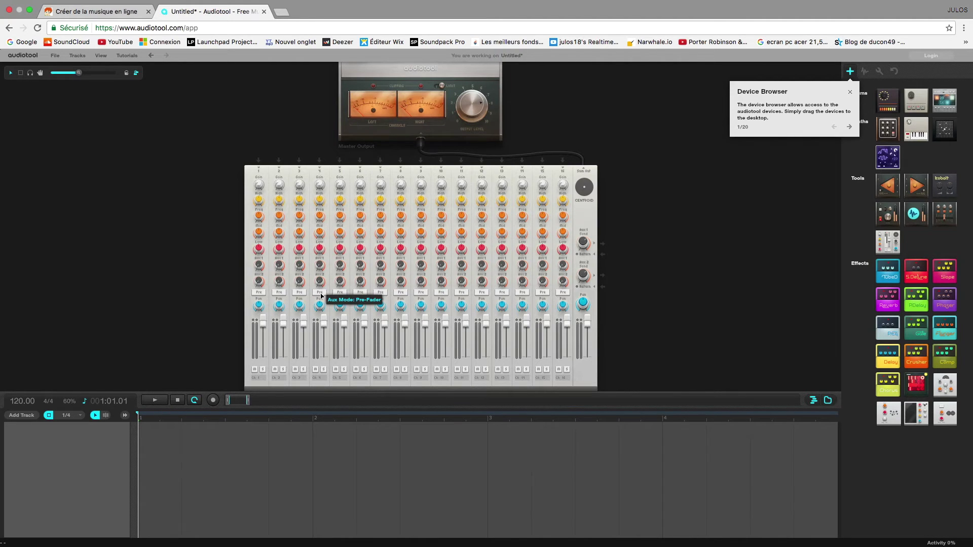
pyautogui.click(319, 293)
pyautogui.press('space')
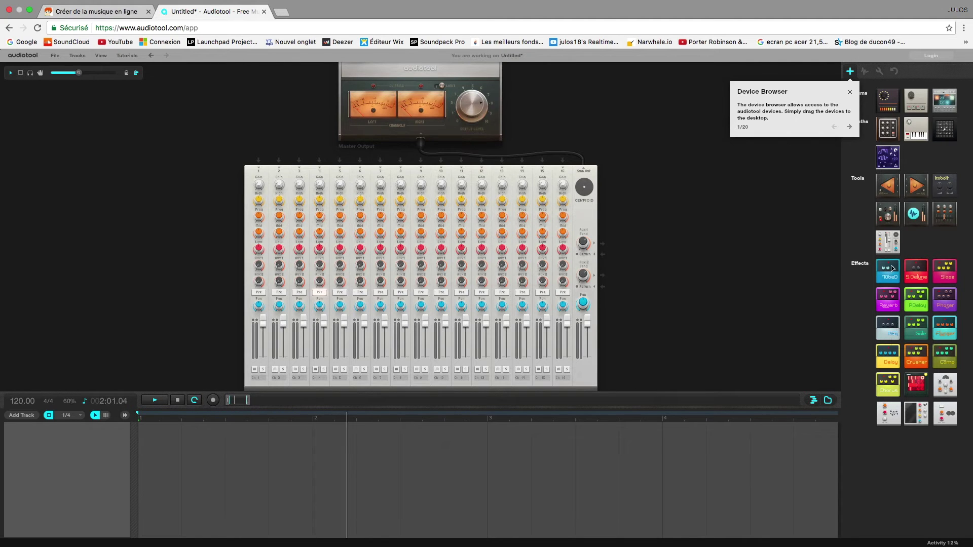
# Add a Tonematrix synth beside the mixer and switch on four scattered steps in its grid
pyautogui.moveTo(951, 129); pyautogui.dragTo(621, 238)
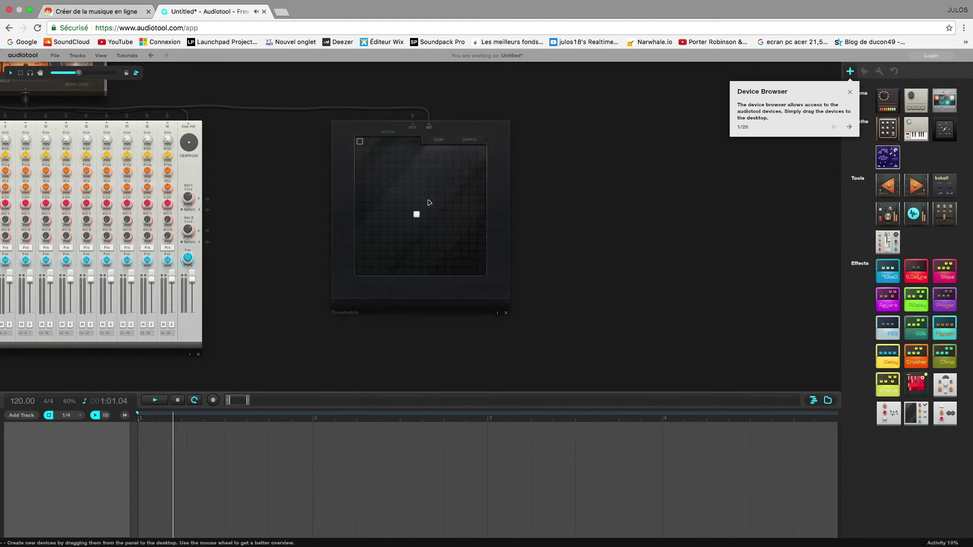
pyautogui.click(425, 199)
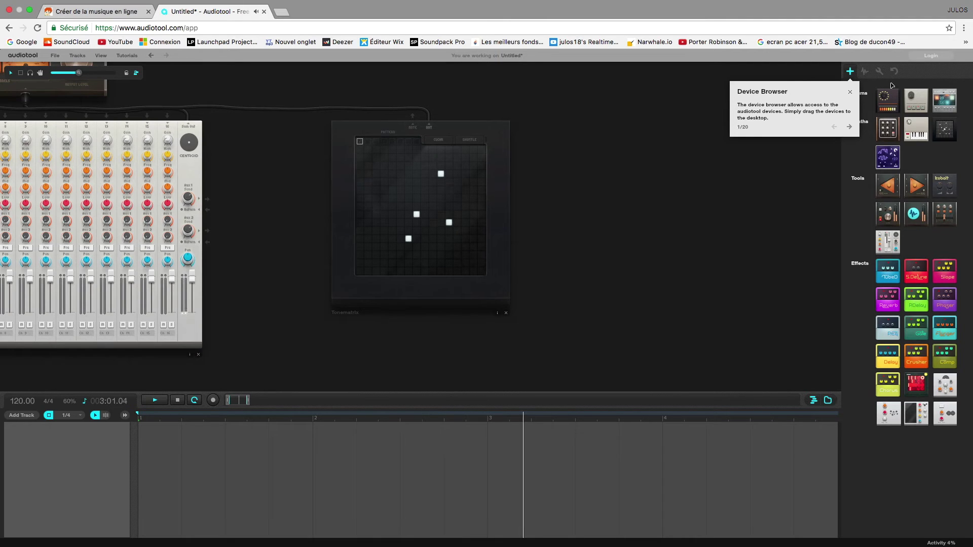
# Go through the quick tour from the Device Browser slide to the Time Controls slide
pyautogui.click(848, 127)
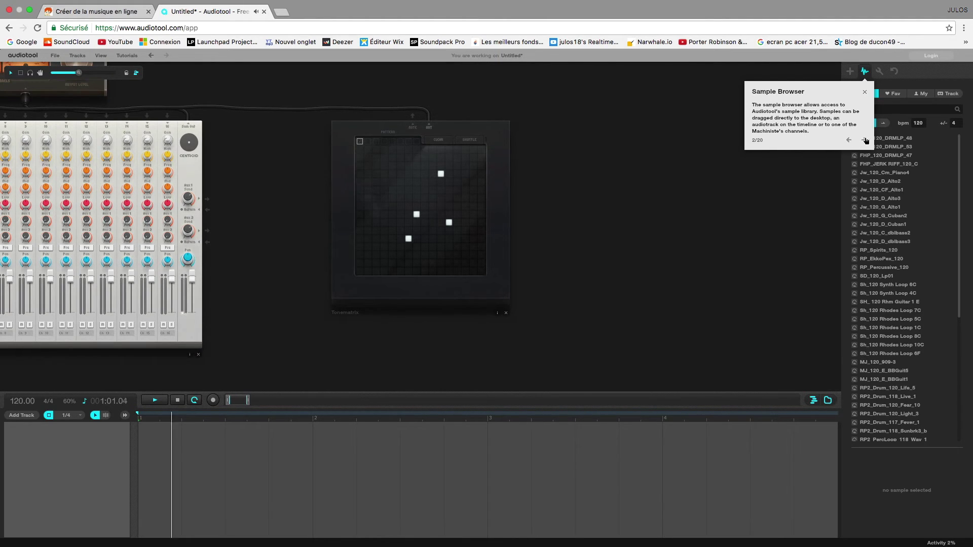
pyautogui.click(865, 140)
pyautogui.click(879, 122)
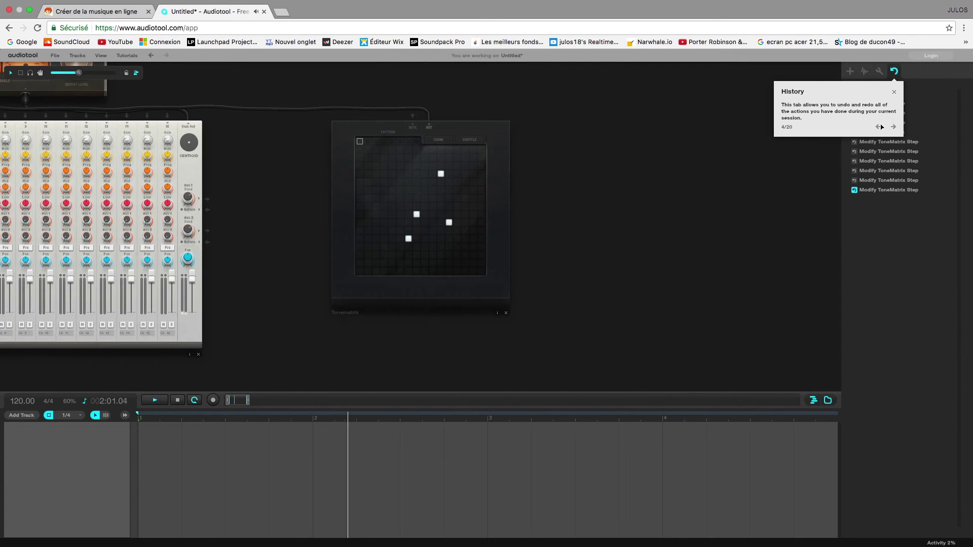
pyautogui.click(879, 129)
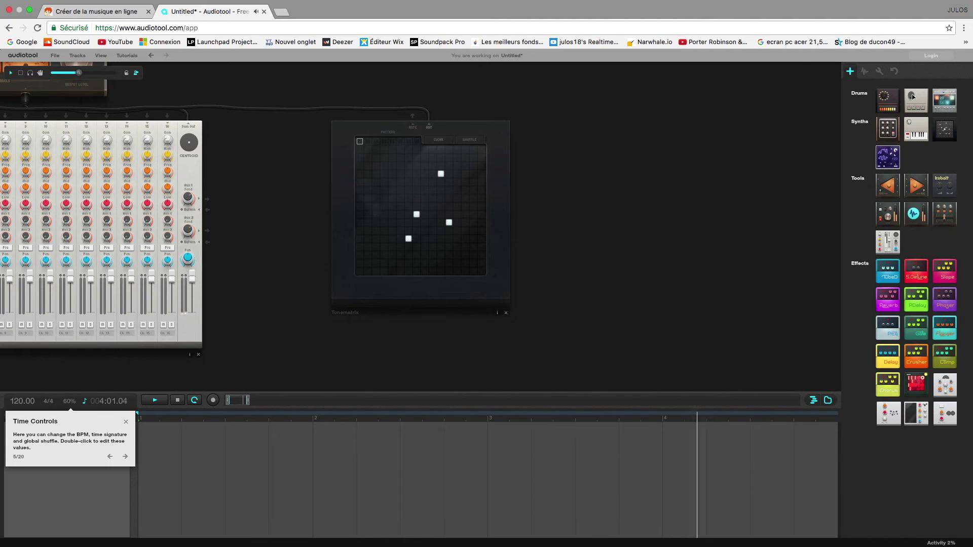
# Add a Beatbox 9 drum machine and program its bass drum with hits on steps 1, 5, 9 and 13
pyautogui.moveTo(916, 130); pyautogui.dragTo(628, 214)
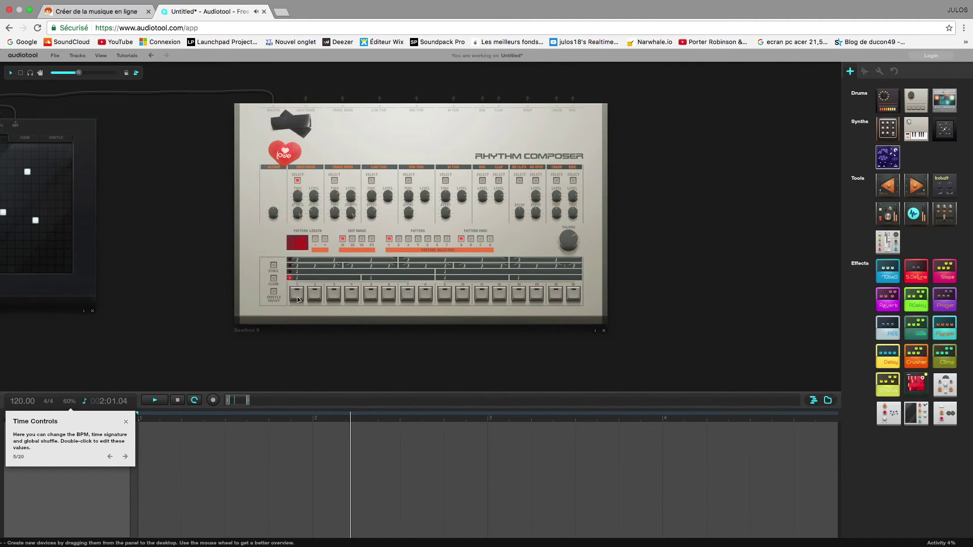
pyautogui.click(329, 299)
pyautogui.click(518, 293)
pyautogui.press('XF86AudioRaiseVolume')
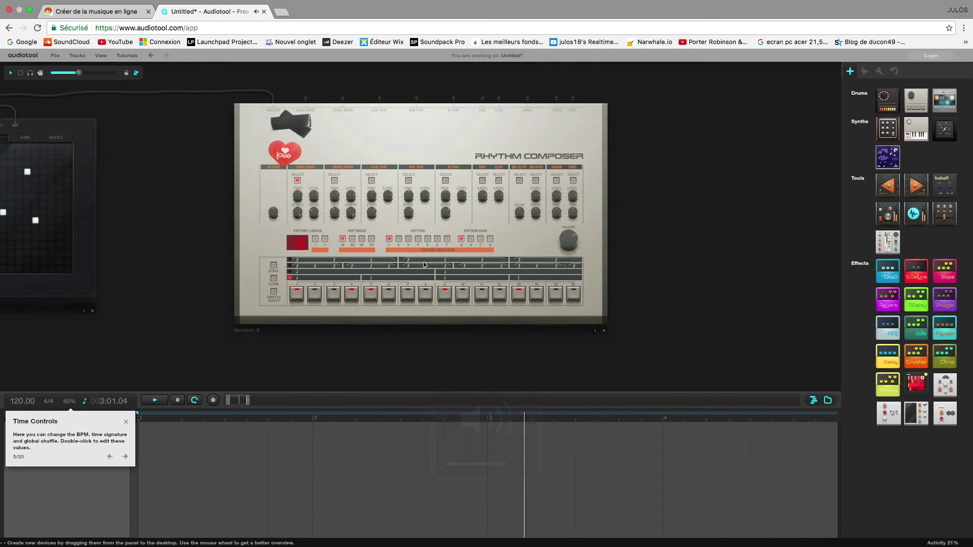
# Program the Beatbox 9 snare drum on steps 5 and 13 and the low tom on steps 3 and 5
pyautogui.click(335, 181)
pyautogui.click(519, 295)
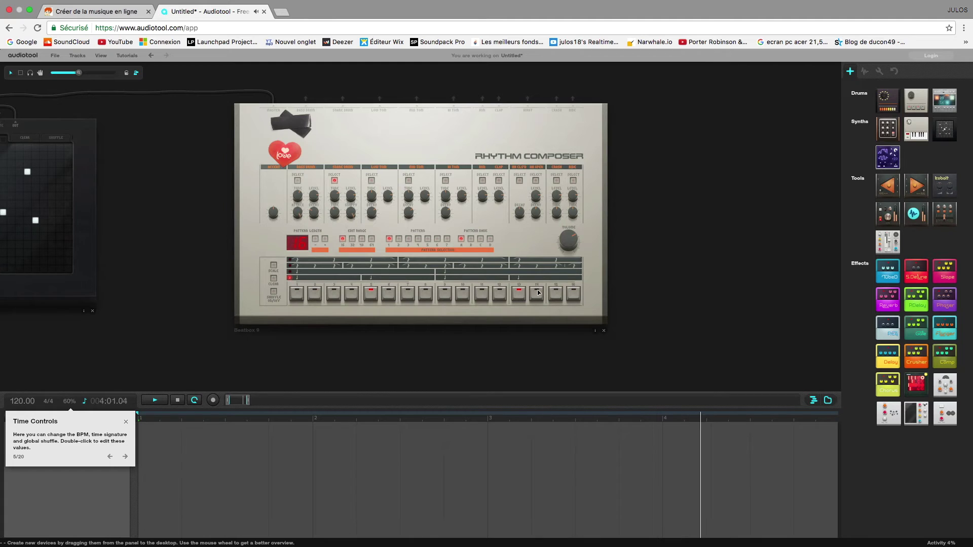
pyautogui.click(371, 180)
pyautogui.click(409, 181)
pyautogui.click(369, 297)
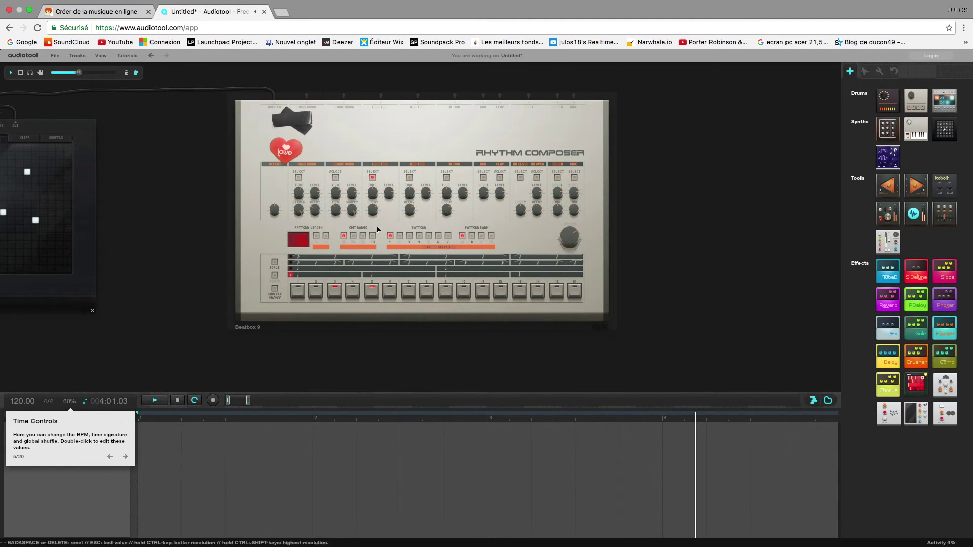
# Try the remaining tom sounds and program the Beatbox 9 clap on steps 1 and 7
pyautogui.click(410, 177)
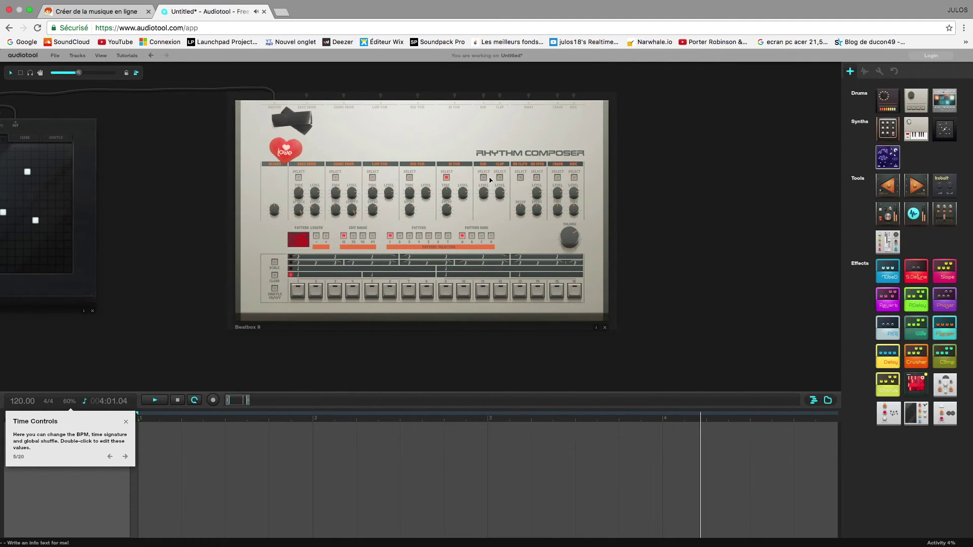
pyautogui.click(500, 178)
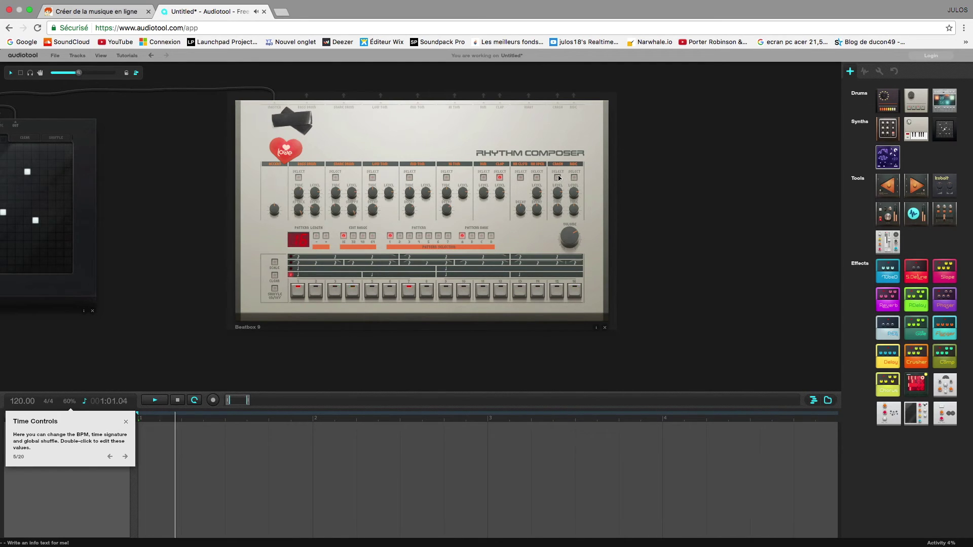
# Select the Beatbox 9 crash cymbal and program a hit on step 9
pyautogui.click(557, 177)
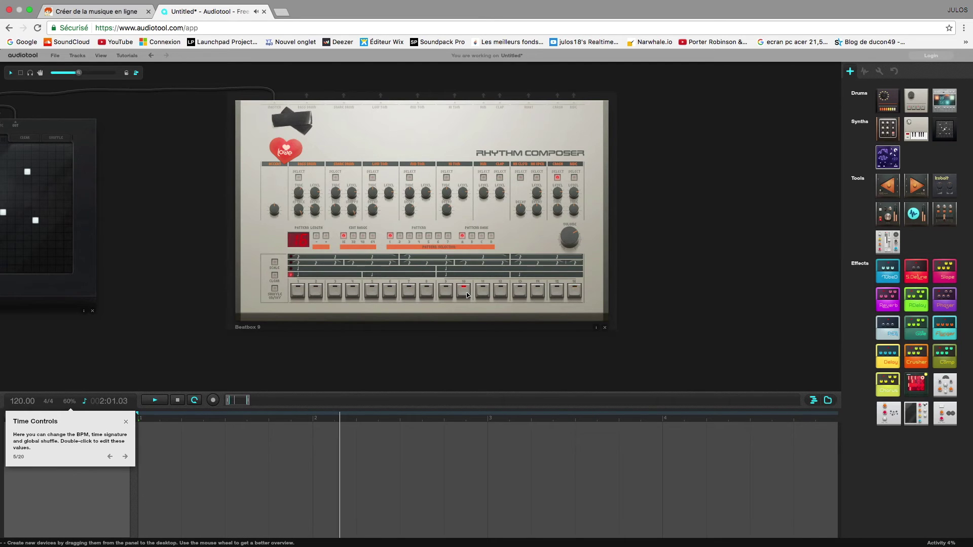
pyautogui.click(464, 292)
pyautogui.click(445, 293)
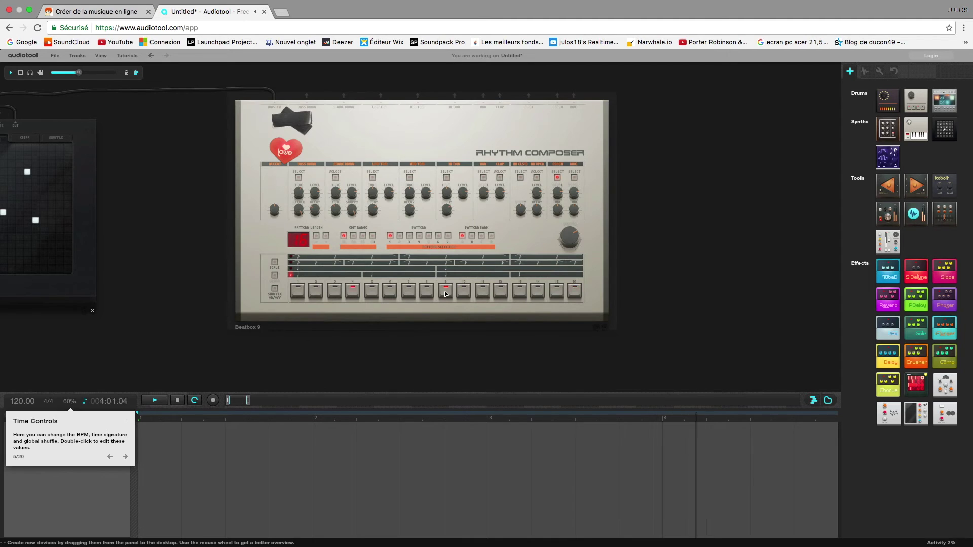
pyautogui.click(500, 291)
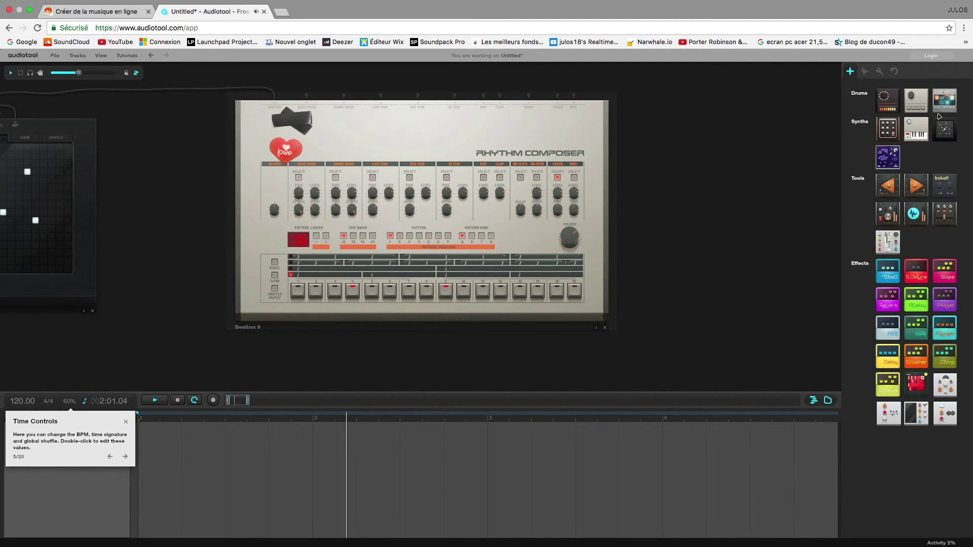
# Add a Bassline synth to the desktop, and try adding a Heisenberg synth before removing it
pyautogui.moveTo(916, 128); pyautogui.dragTo(311, 106)
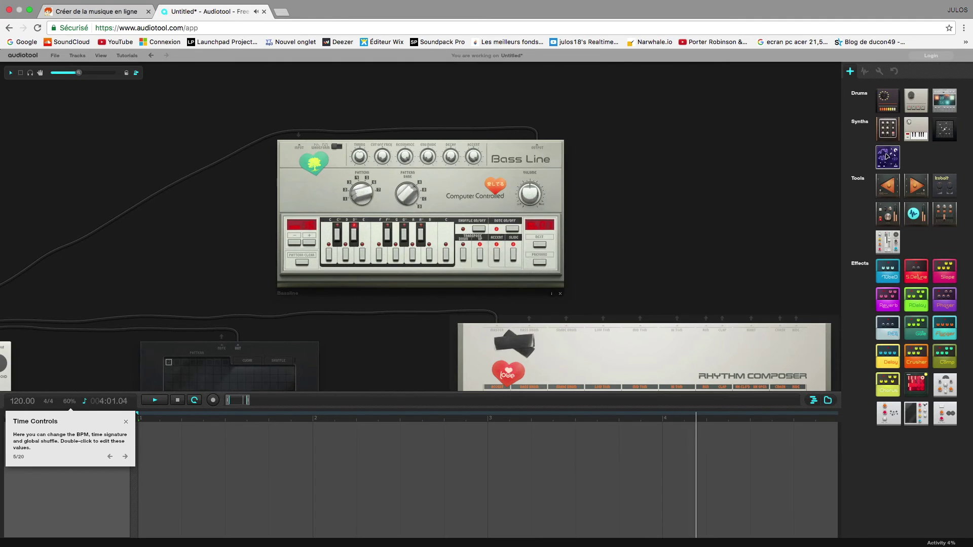
pyautogui.moveTo(943, 105); pyautogui.dragTo(451, 146)
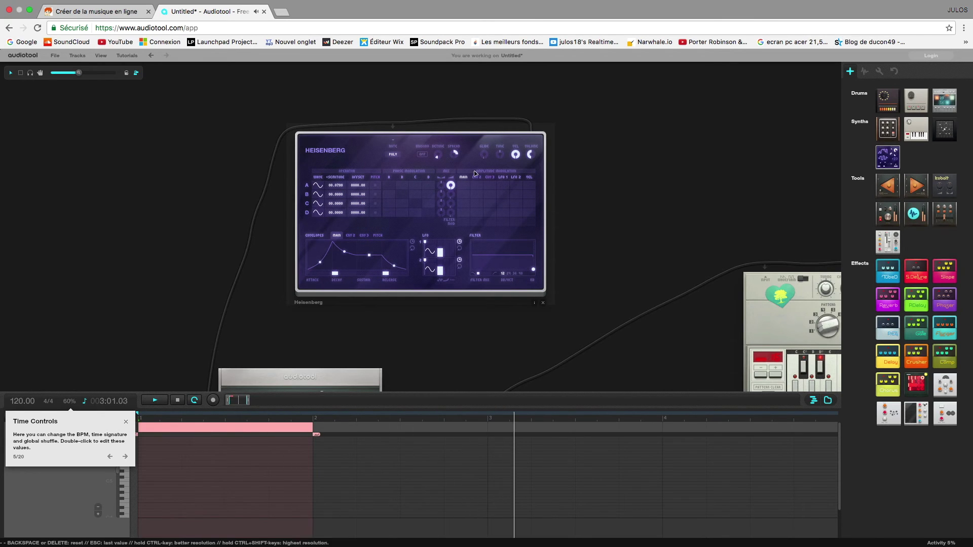
pyautogui.click(543, 303)
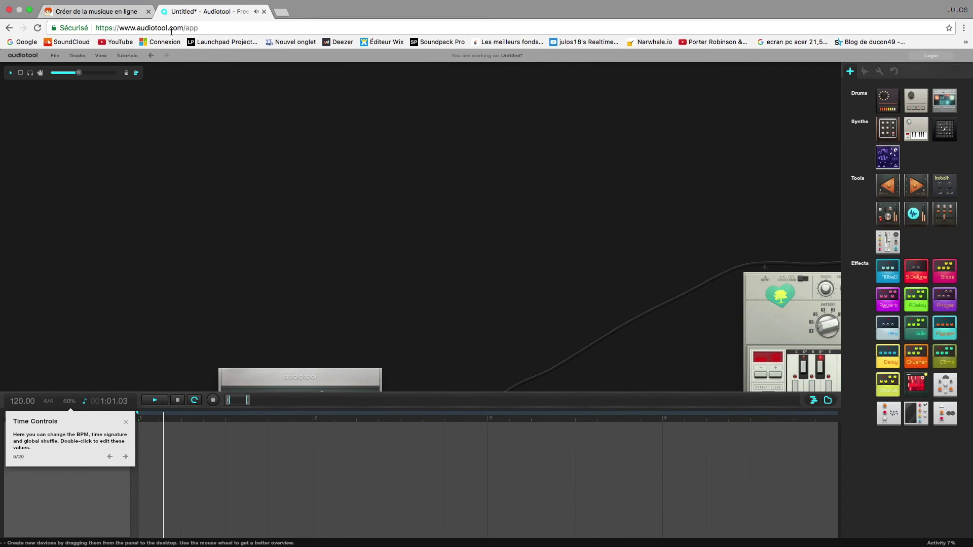
# Switch to the online music creation article and look through the remaining listed tools down to Lalunedeninou
pyautogui.click(96, 11)
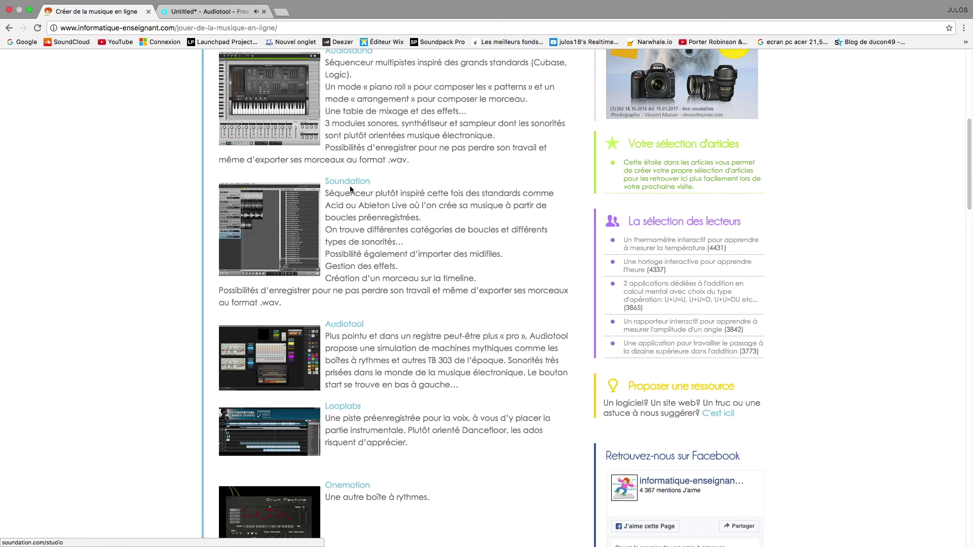
pyautogui.scroll(-4, 390, 294)
pyautogui.scroll(-4, 390, 306)
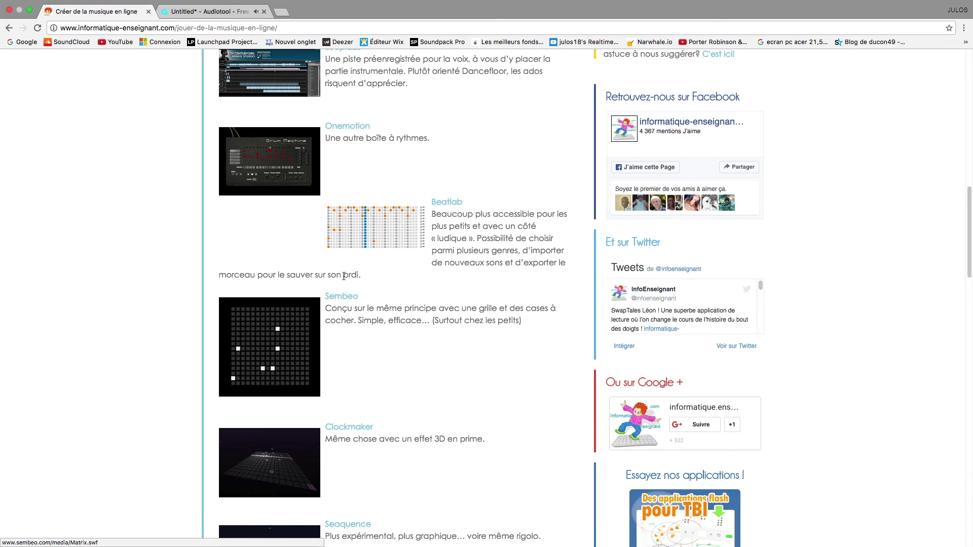
pyautogui.click(197, 15)
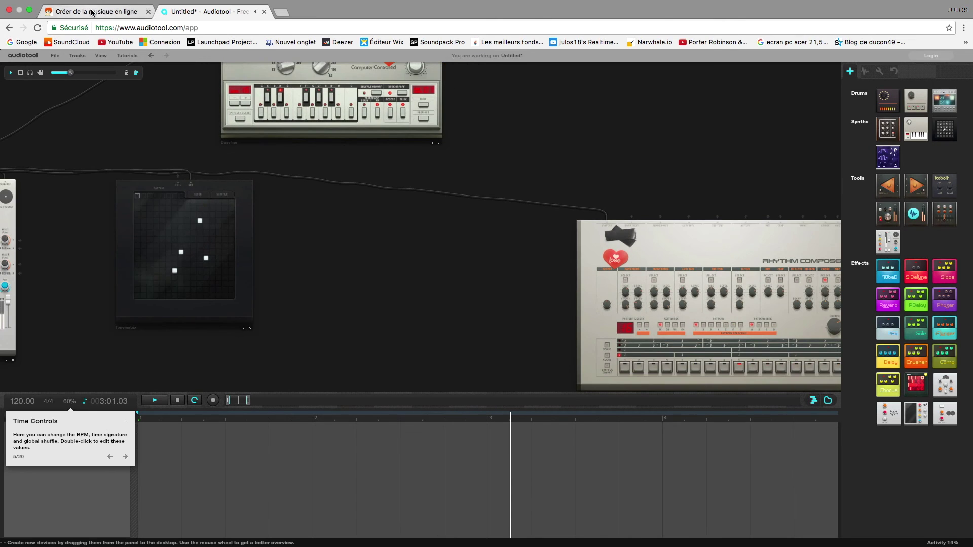
pyautogui.click(96, 12)
pyautogui.scroll(-4, 297, 356)
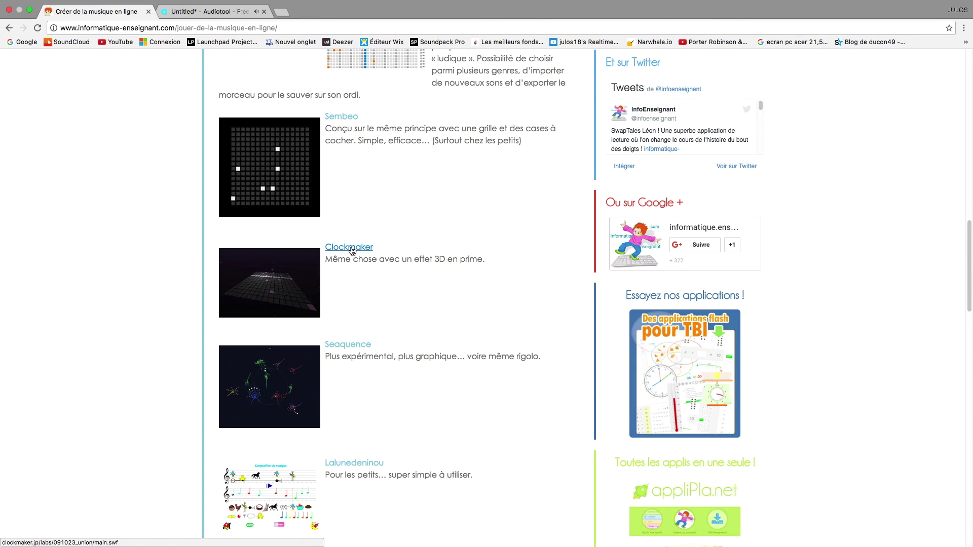
pyautogui.scroll(-10, 386, 269)
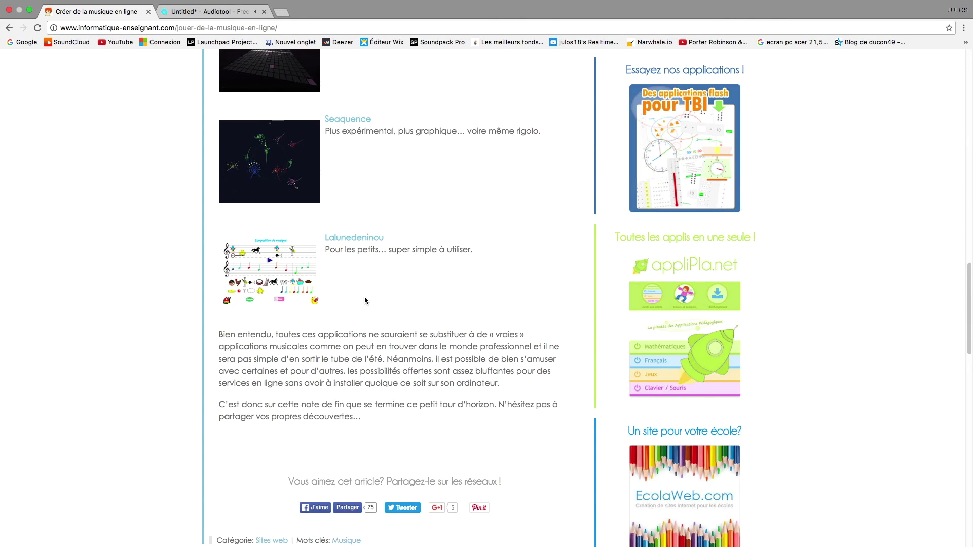
pyautogui.scroll(-3, 363, 292)
# Return to Audiotool, view the whole device setup and stop playback
pyautogui.click(193, 11)
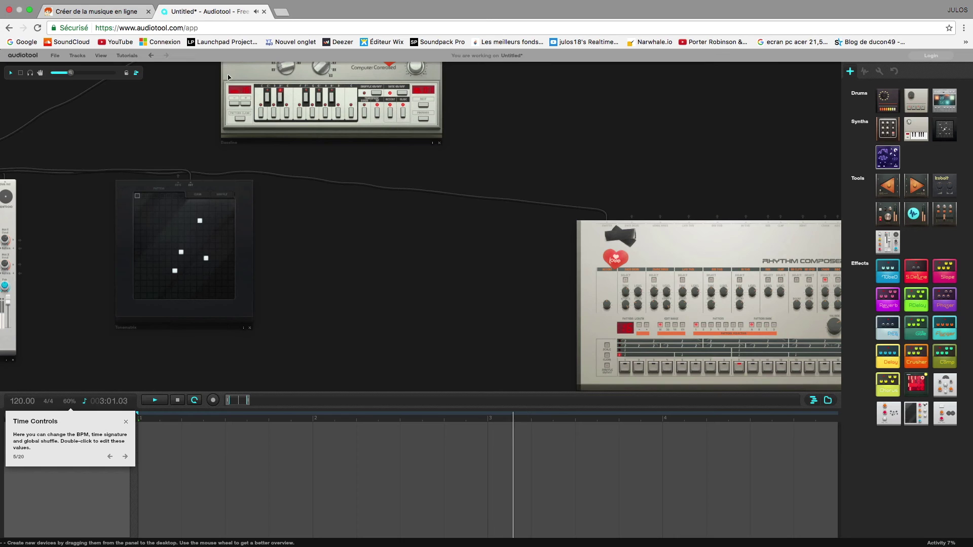
pyautogui.scroll(-5, 428, 250)
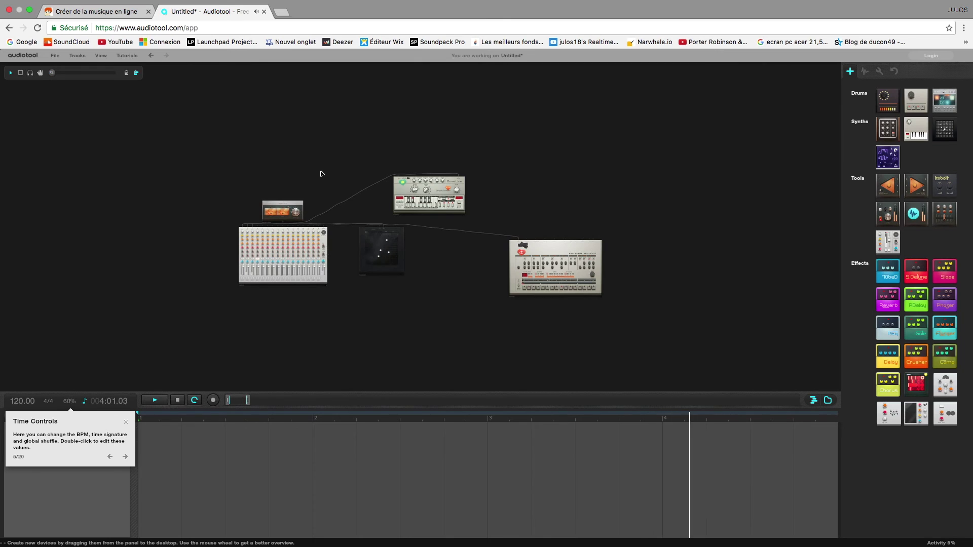
pyautogui.scroll(3, 309, 161)
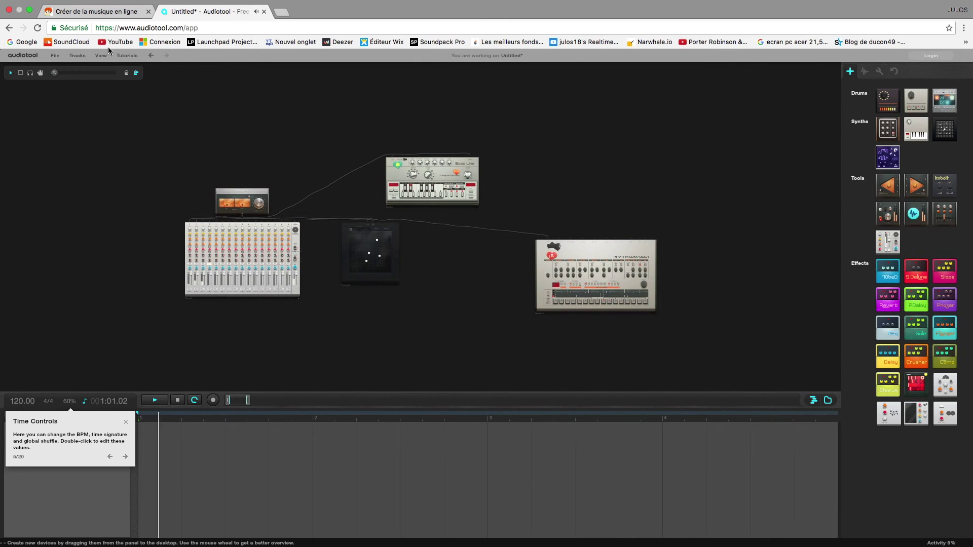
pyautogui.click(194, 402)
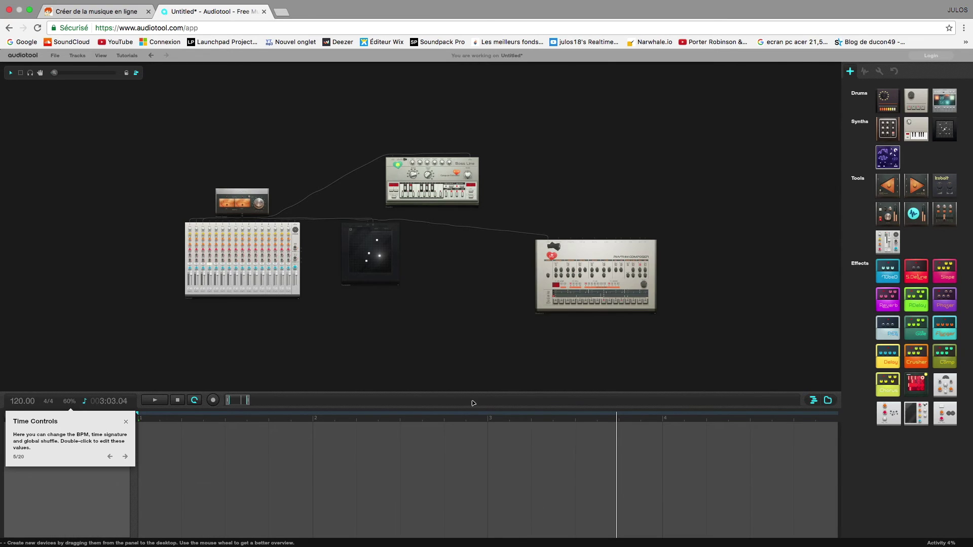
# Open a blank browser tab, return to Audiotool and examine the Bassline, mixer, Tonematrix and Beatbox 9 up close
pyautogui.click(281, 14)
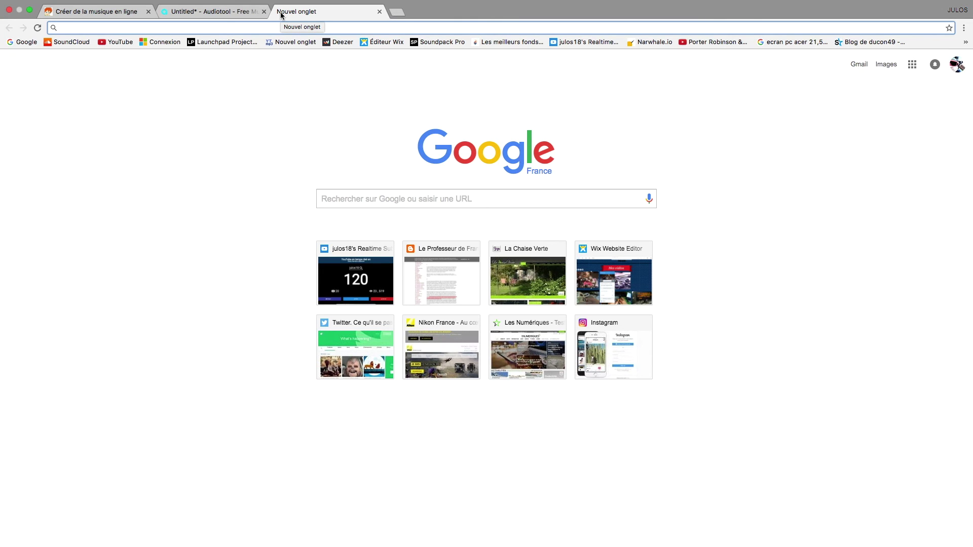
pyautogui.click(200, 12)
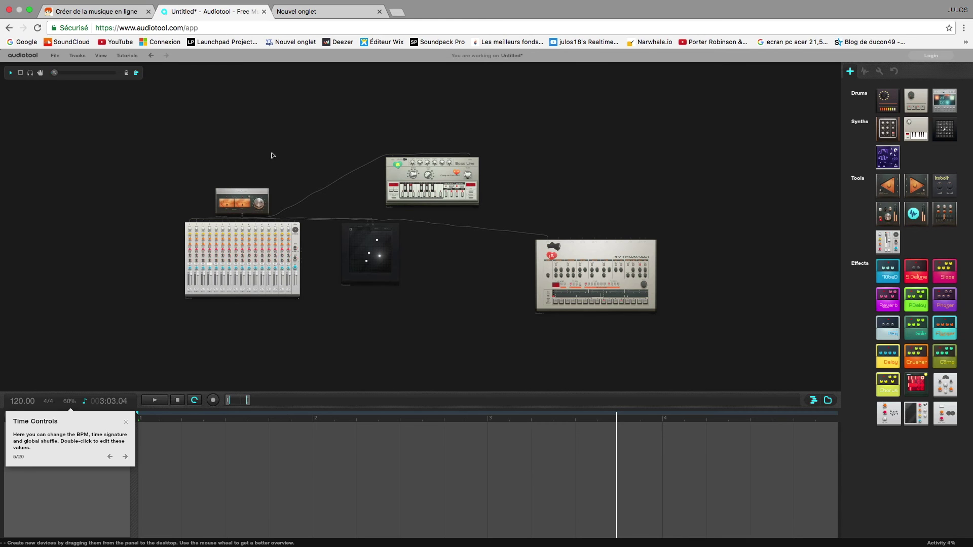
pyautogui.scroll(-2, 202, 141)
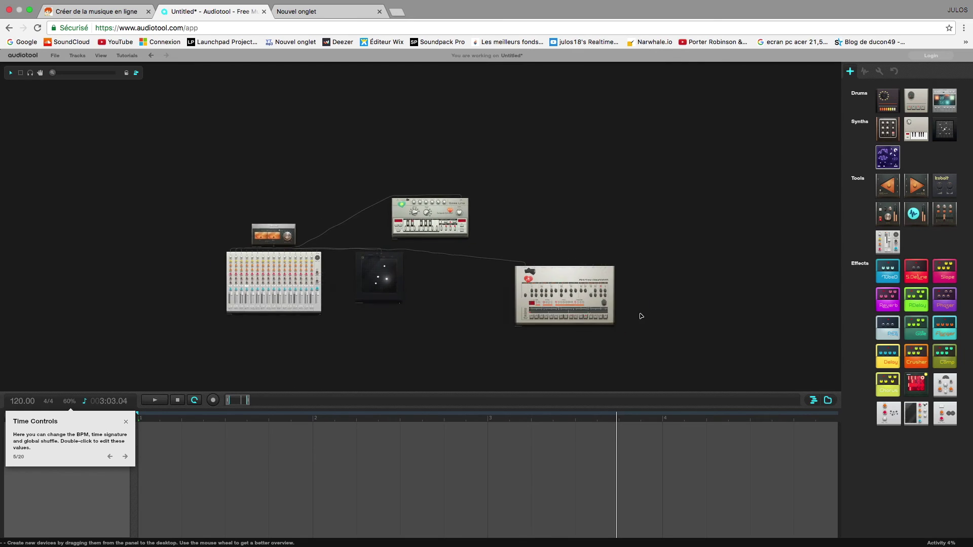
pyautogui.scroll(5, 641, 316)
pyautogui.moveTo(234, 170); pyautogui.dragTo(421, 395)
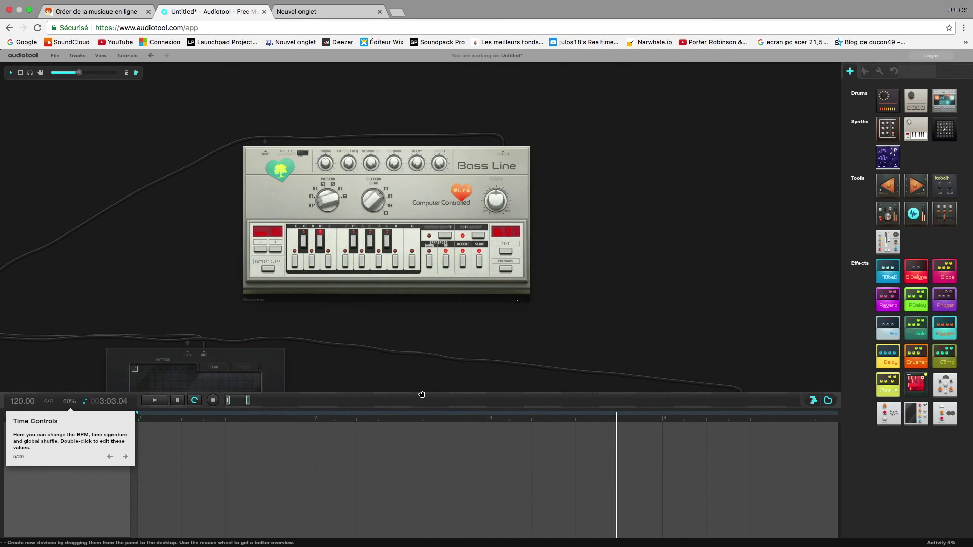
pyautogui.moveTo(277, 183); pyautogui.dragTo(542, 108)
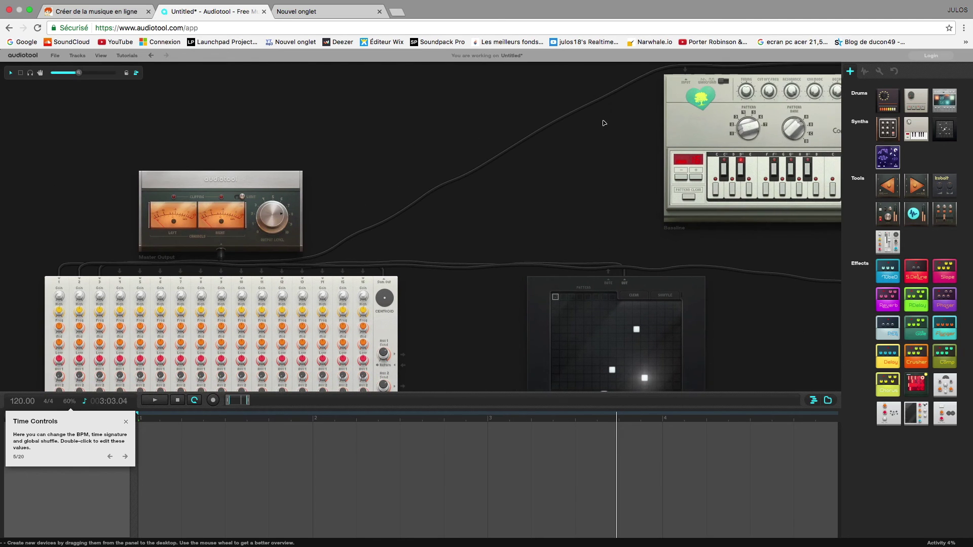
pyautogui.moveTo(279, 176); pyautogui.dragTo(6, 179)
pyautogui.moveTo(710, 329); pyautogui.dragTo(243, 174)
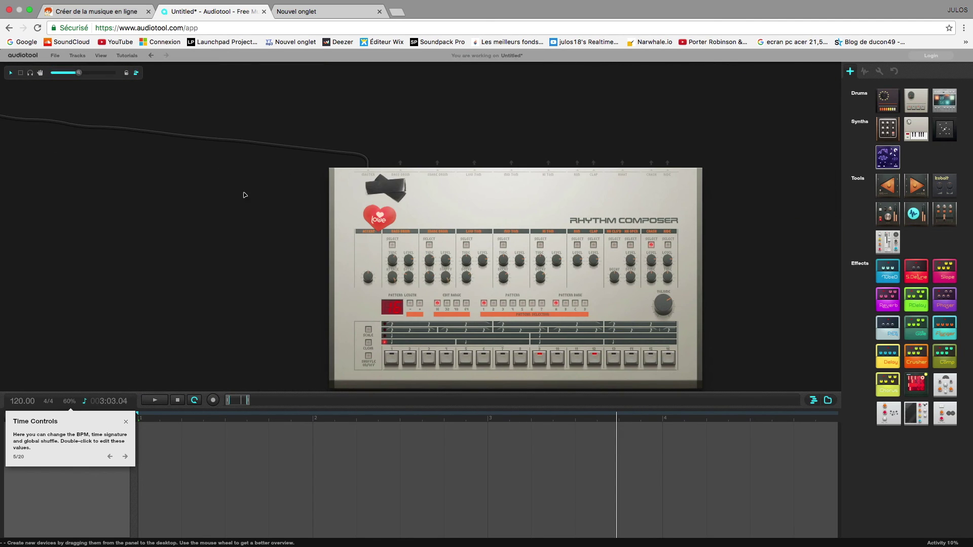
pyautogui.moveTo(731, 323); pyautogui.dragTo(671, 288)
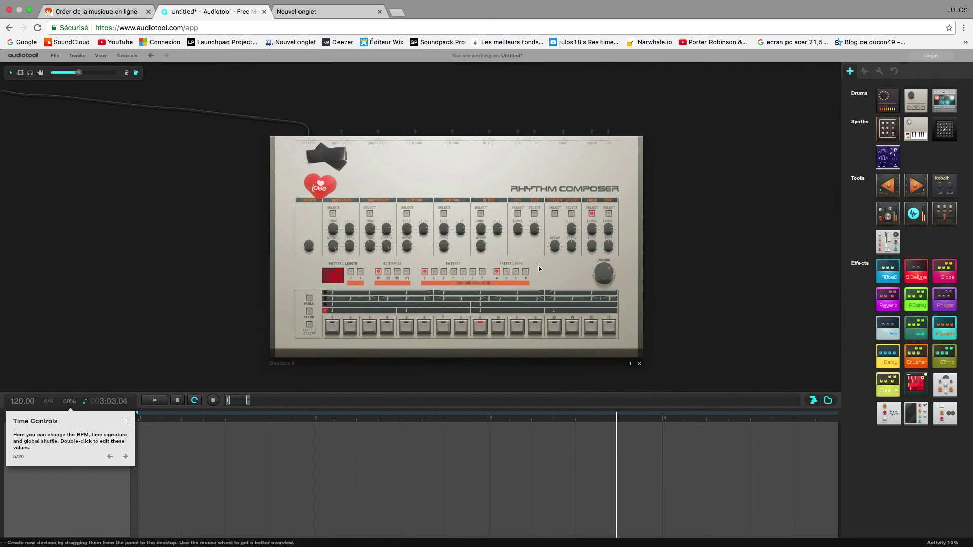
pyautogui.moveTo(156, 128); pyautogui.dragTo(163, 117)
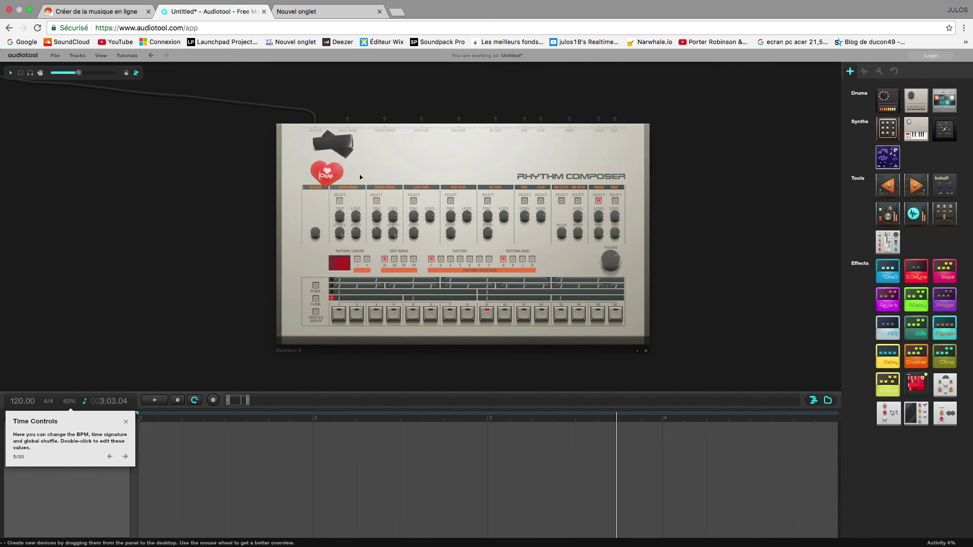
pyautogui.moveTo(234, 130); pyautogui.dragTo(536, 233)
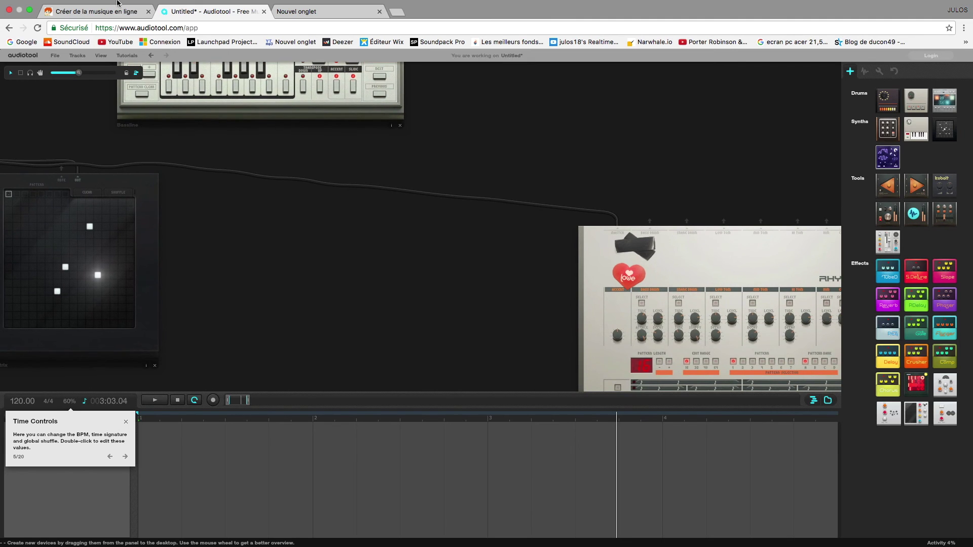
# Move the Beatbox 9 closer to the Tonematrix on the desktop
pyautogui.moveTo(821, 6)
pyautogui.moveTo(712, 272); pyautogui.dragTo(439, 243)
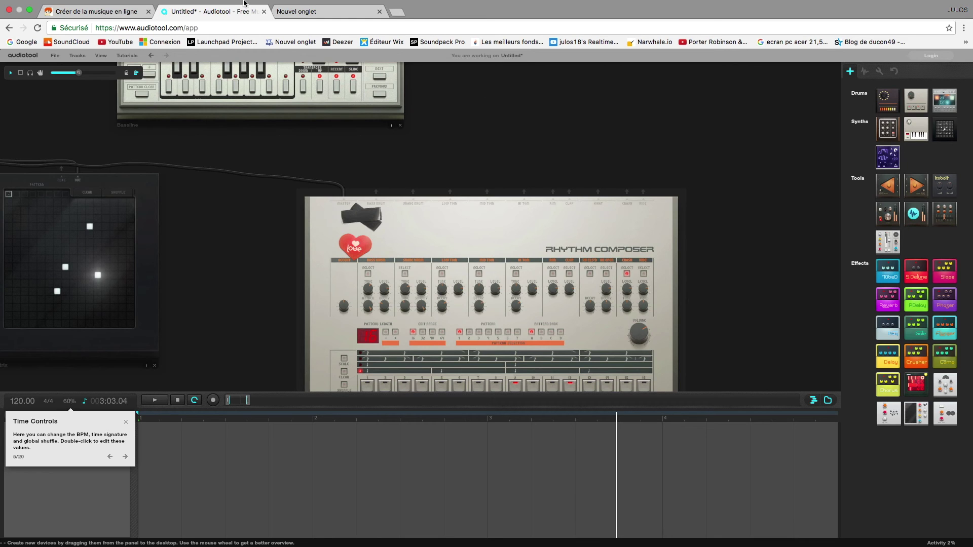
# Switch to the blank browser tab, load the julos18 YouTube channel and request its About page
pyautogui.moveTo(304, 4)
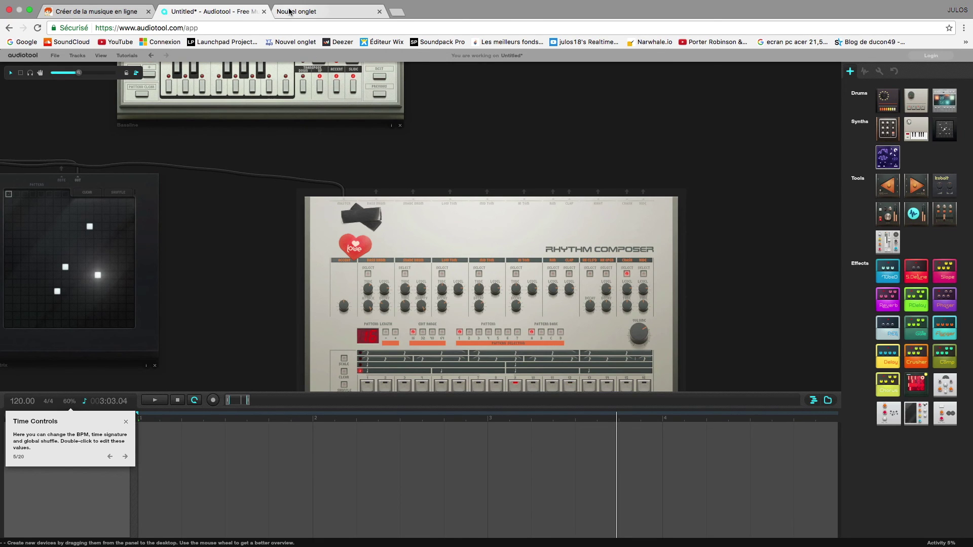
pyautogui.click(306, 11)
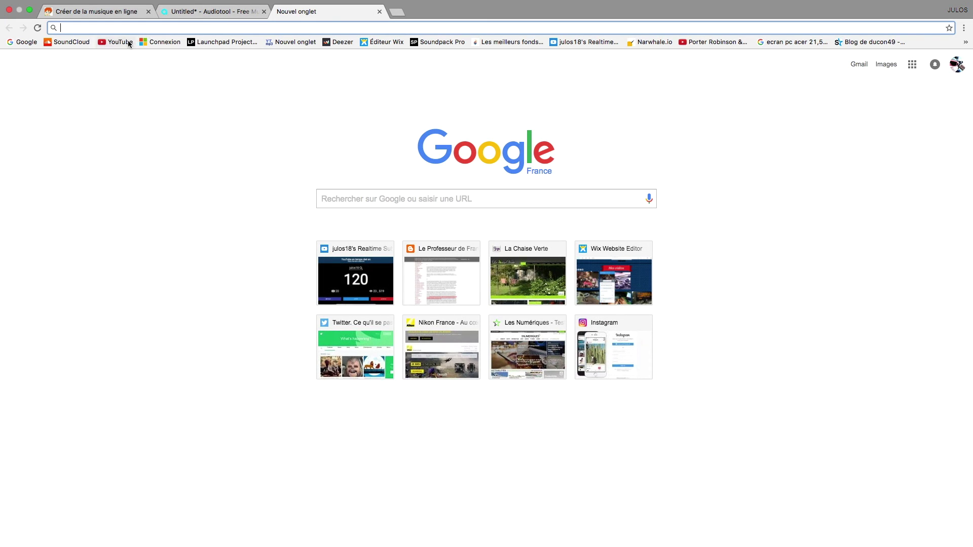
pyautogui.write('julescharlent.wixsite.com')
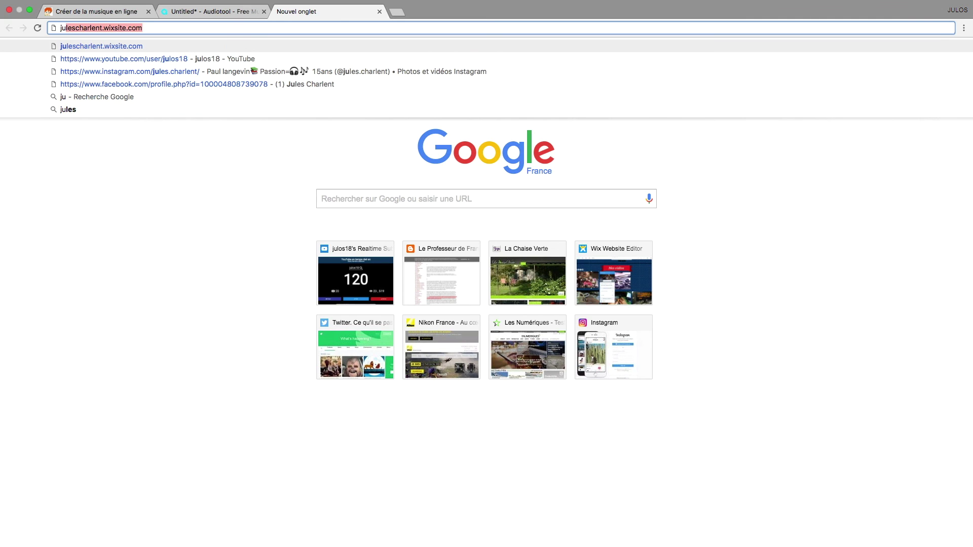
pyautogui.press('Down')
pyautogui.press('Return')
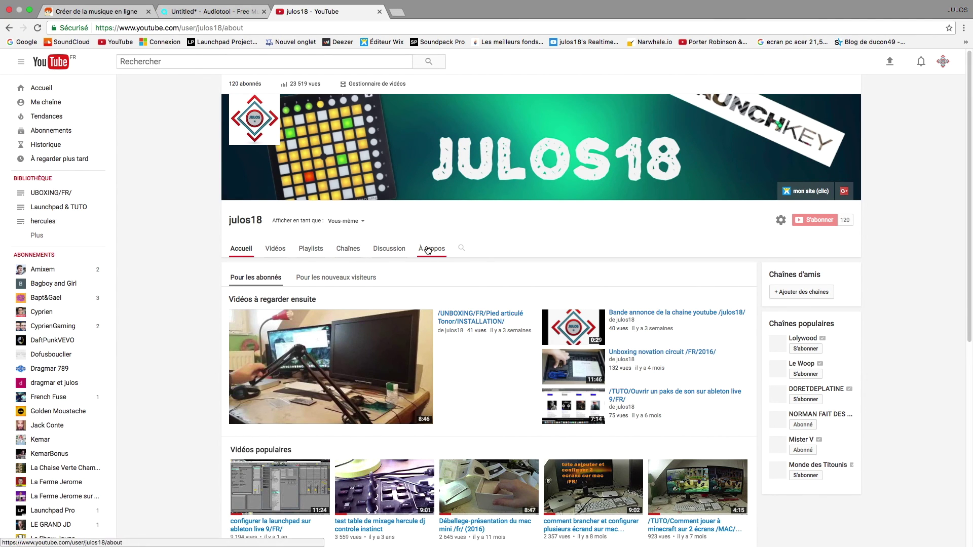
pyautogui.click(428, 249)
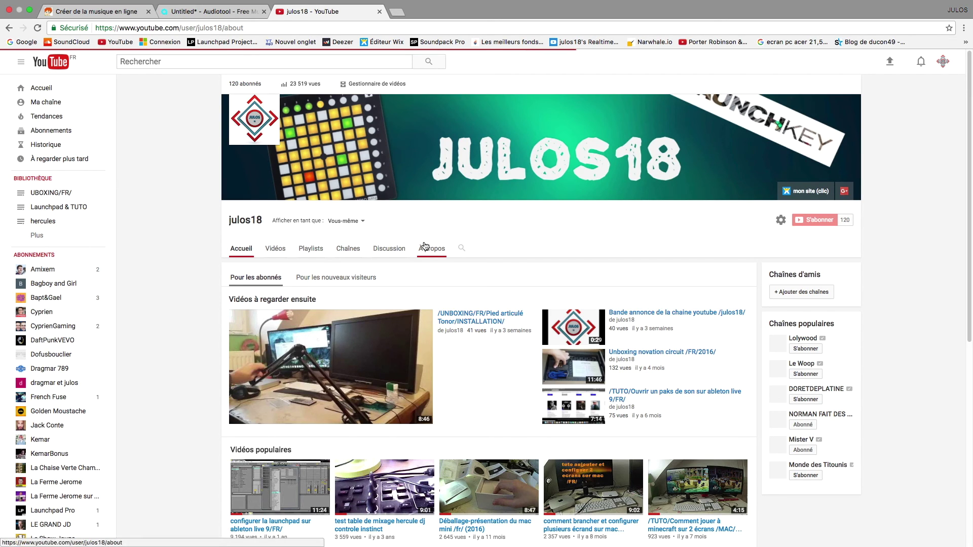
# Open the bookmarked julos18 realtime subscriber counter in a new tab and return to the channel page
pyautogui.click(397, 12)
pyautogui.click(567, 43)
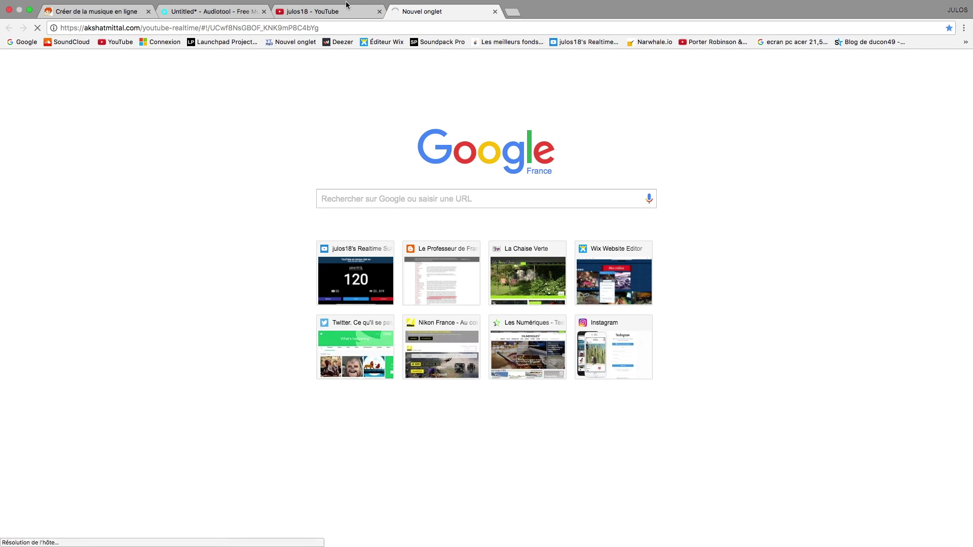
pyautogui.click(344, 14)
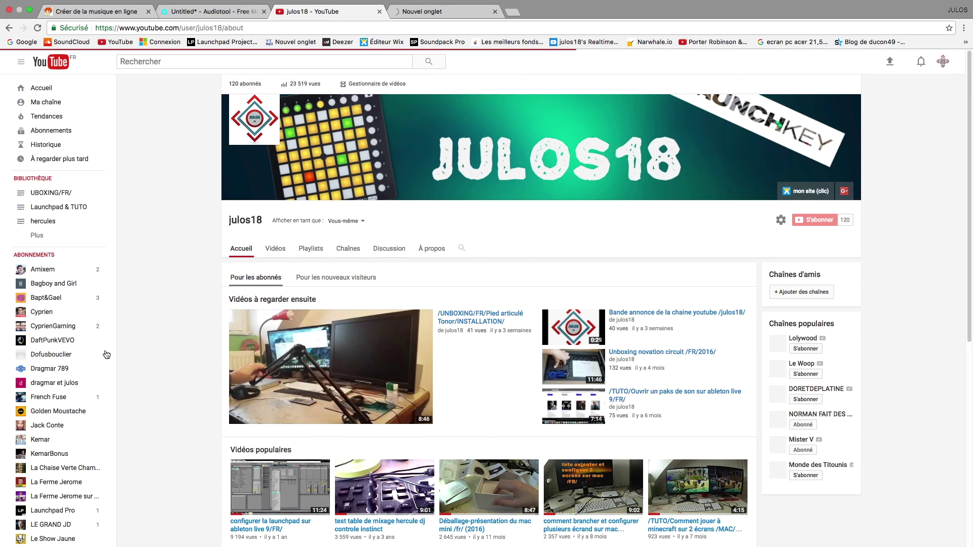
# Open the popular video "configurer la launchpad sur ableton live 9/FR/" and go back to the channel from it
pyautogui.scroll(-2, 274, 425)
pyautogui.click(272, 427)
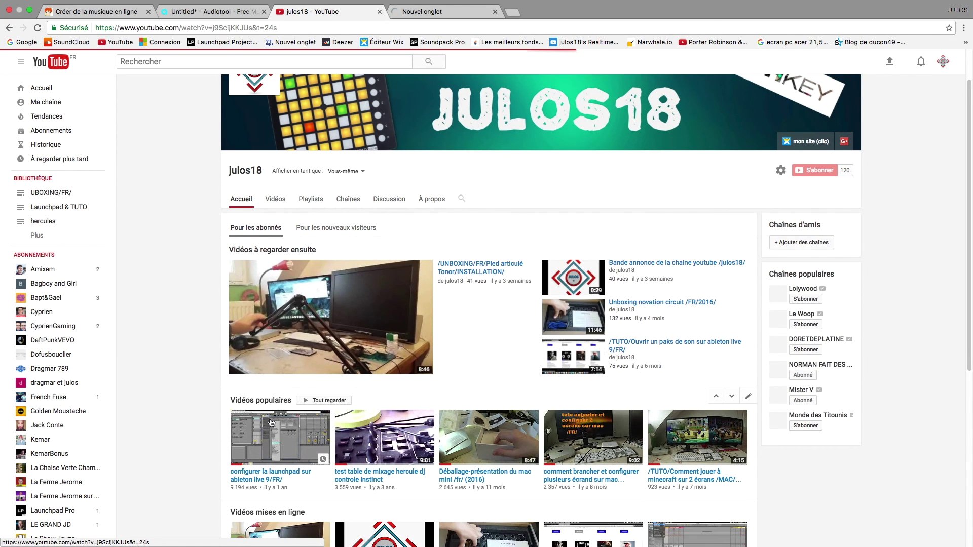
pyautogui.moveTo(230, 489); pyautogui.dragTo(260, 487)
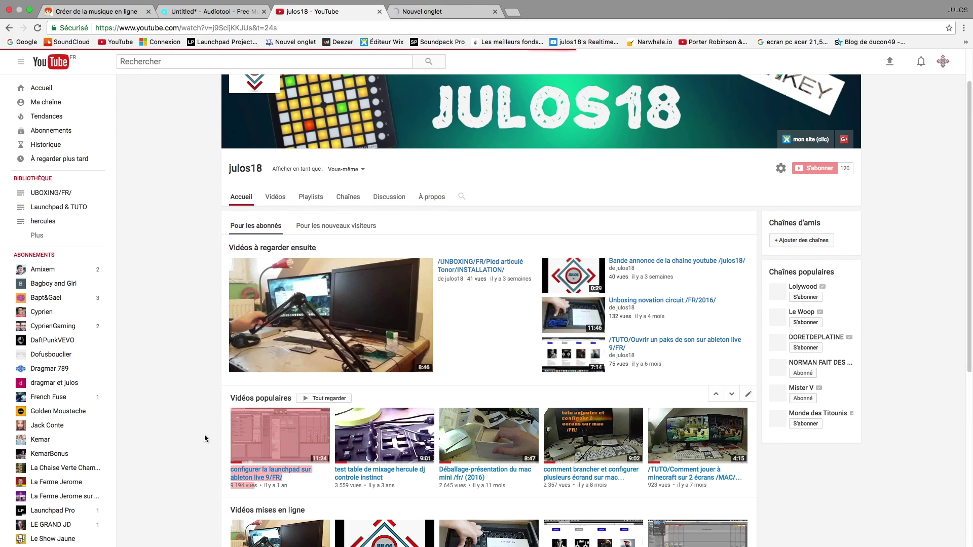
pyautogui.click(184, 408)
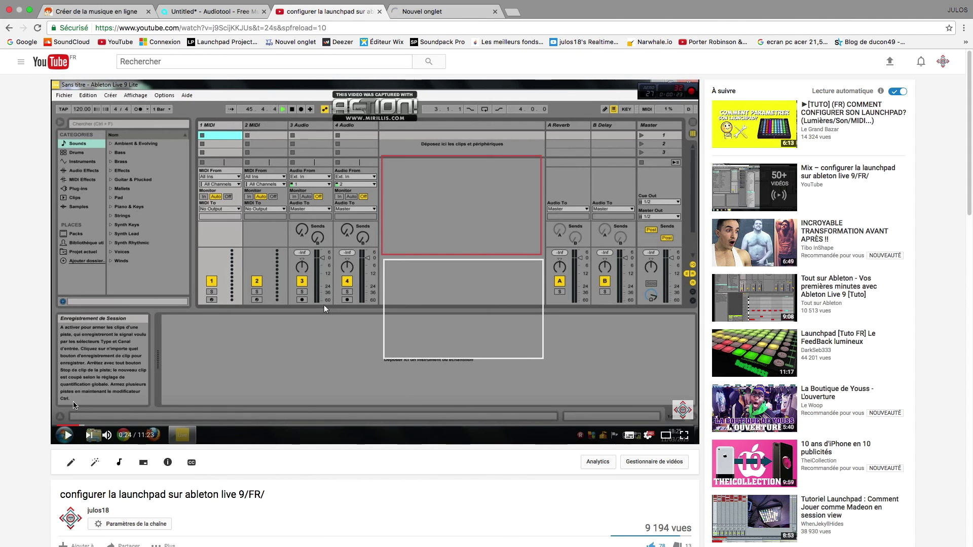
pyautogui.click(71, 508)
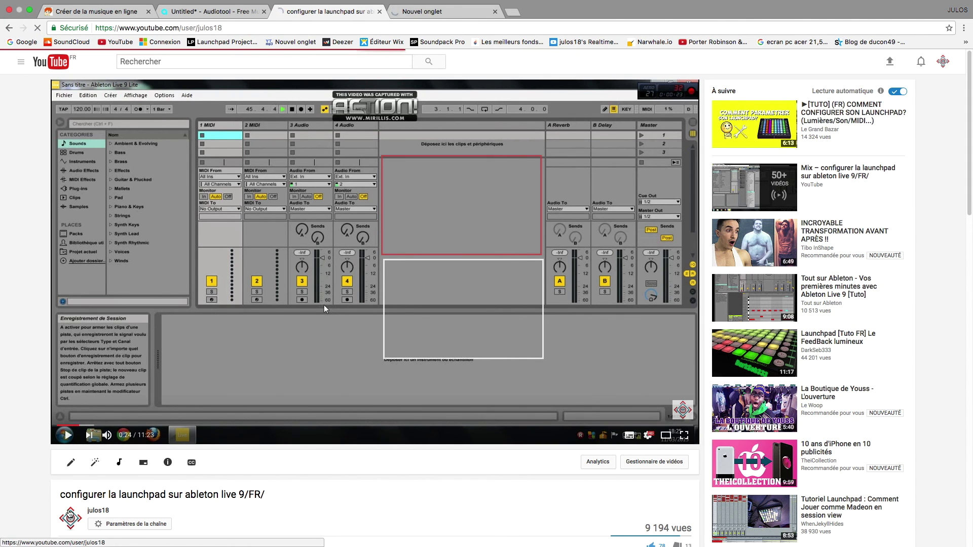